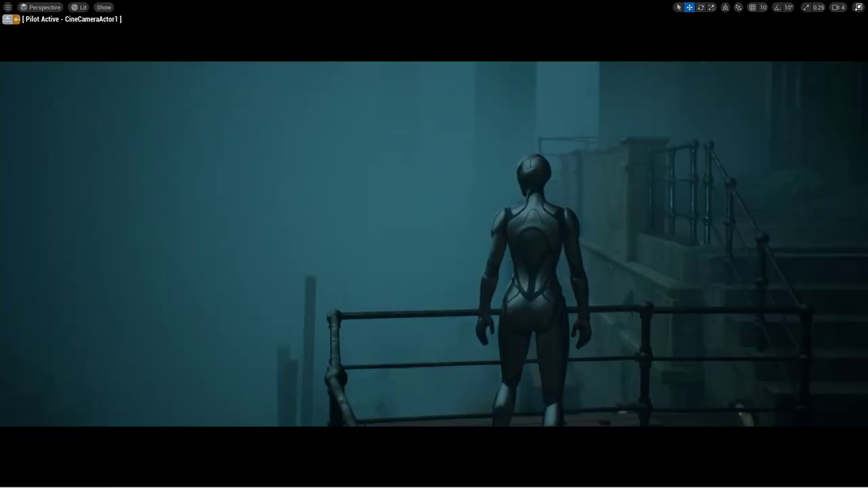
Run a fullscreen Play preview and fly through the foggy teal canal city
key("alt+p")
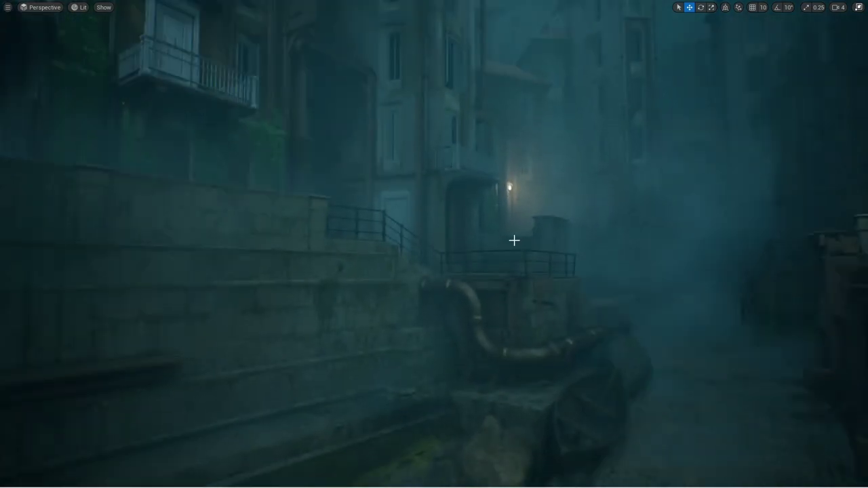
Restore the editor layout and select SkyAtmosphere0, briefly comparing DirectionalLight0's settings
key("F11")
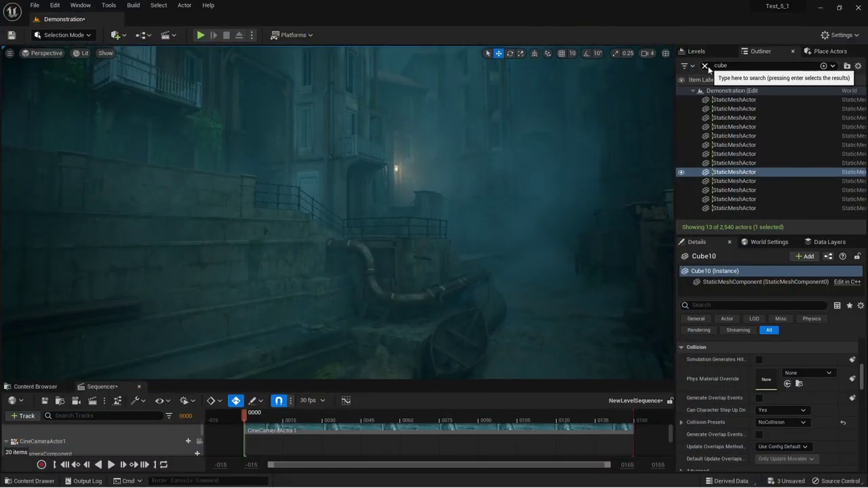
scroll(746, 141, "up", 5)
scroll(780, 138, "up", 5)
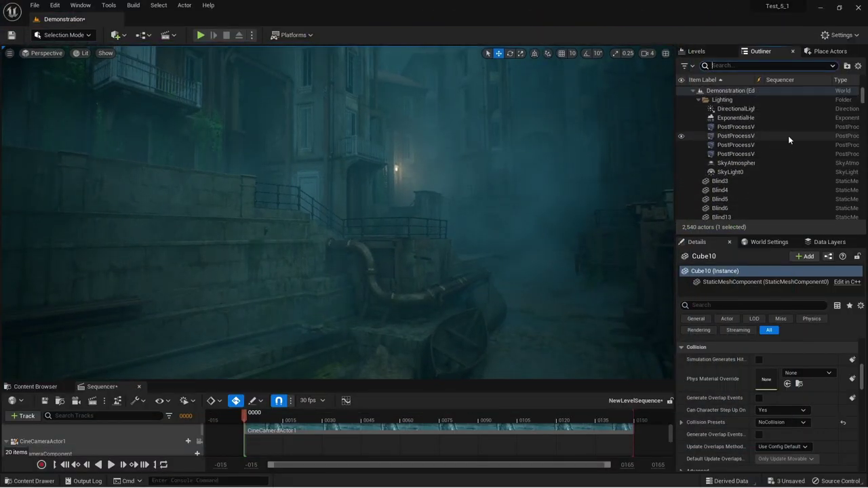
left_click(736, 164)
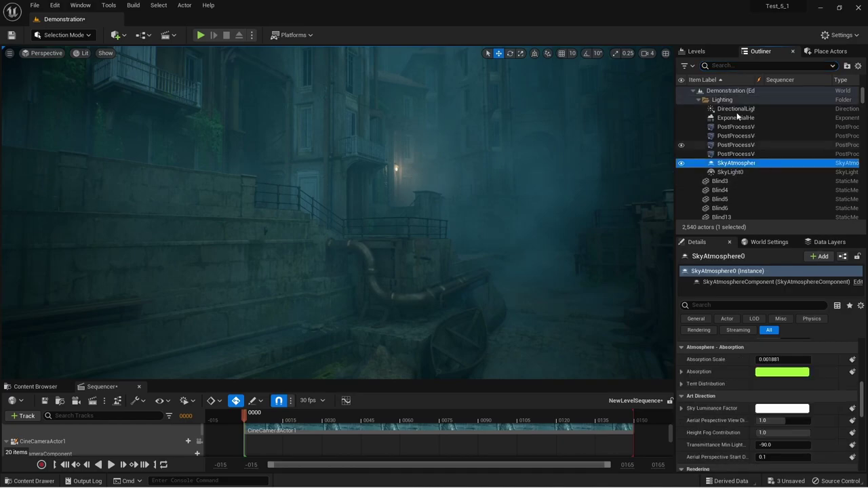
left_click(737, 110)
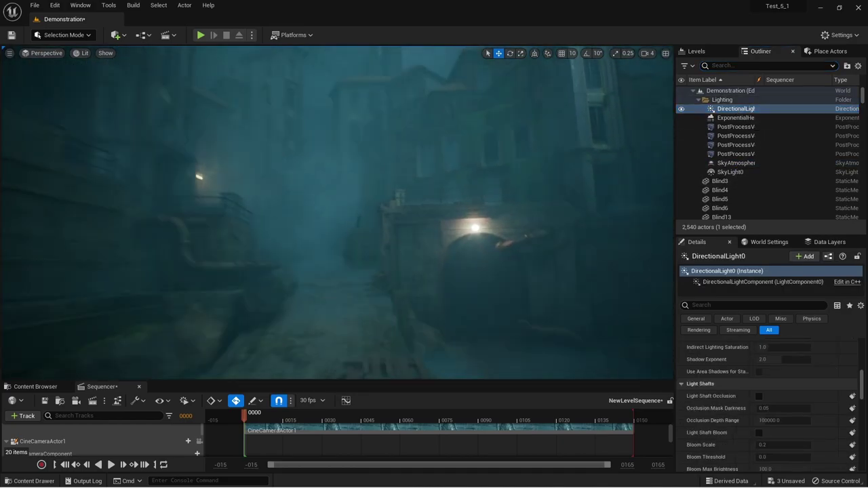
left_click(731, 163)
Reset Mie Scattering Scale to compare the haze-free city, then set it to 1.225358
scroll(764, 418, "down", 1)
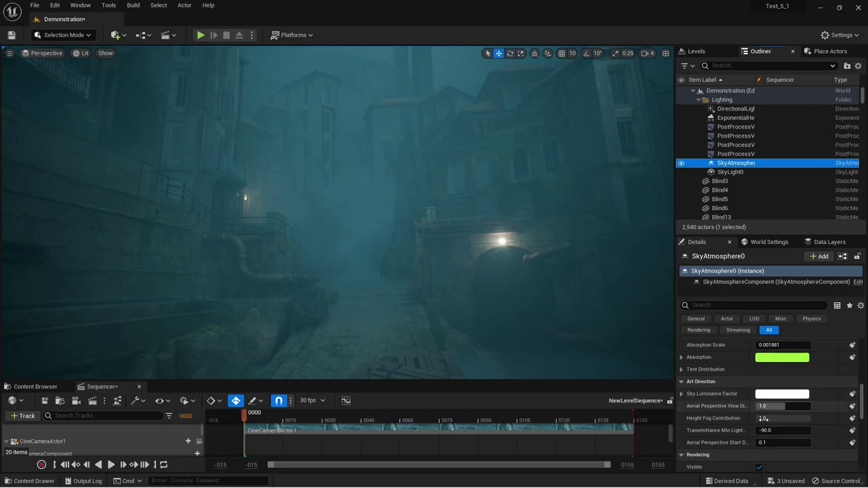
scroll(761, 420, "up", 3)
scroll(766, 419, "up", 4)
scroll(771, 418, "up", 3)
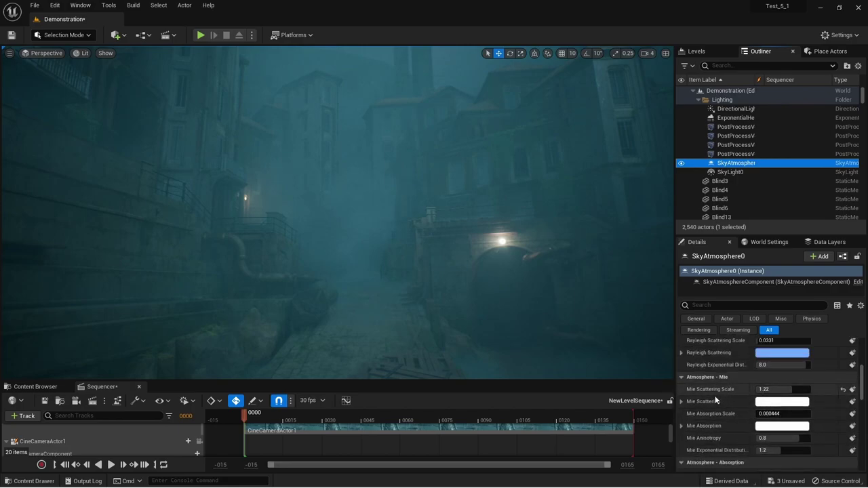
right_click_drag(535, 277, 380, 224)
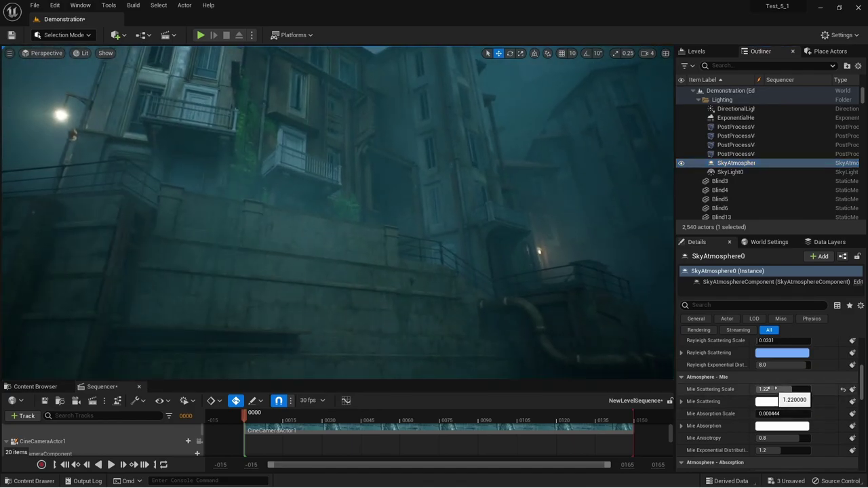
left_click(844, 391)
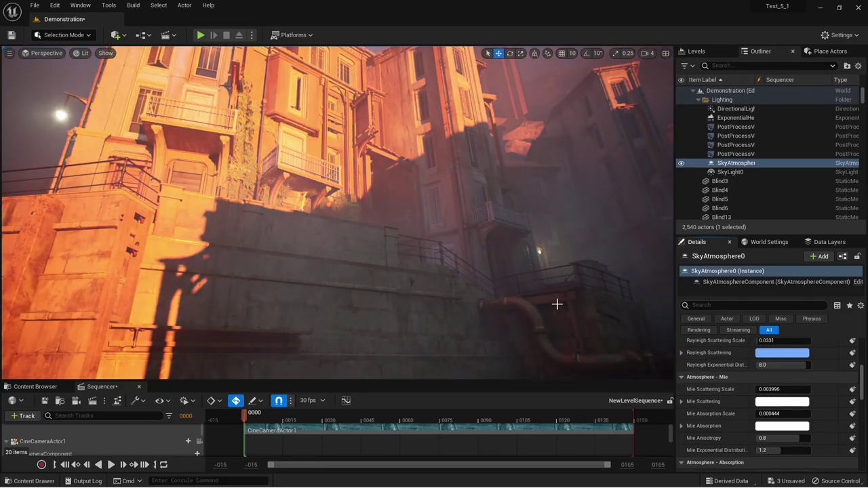
mouse_move(556, 304)
right_mouse_down()
mouse_move(536, 264)
mouse_move(475, 272)
mouse_move(447, 257)
mouse_move(407, 258)
mouse_move(407, 244)
right_mouse_up()
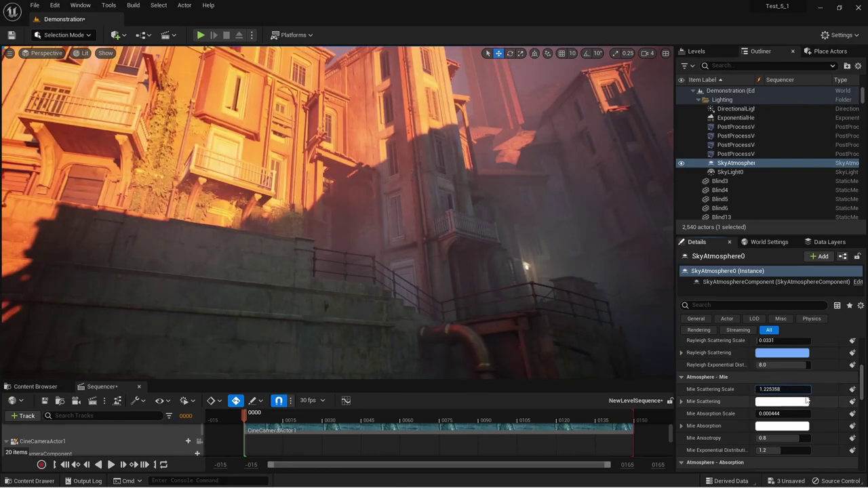
key("Return")
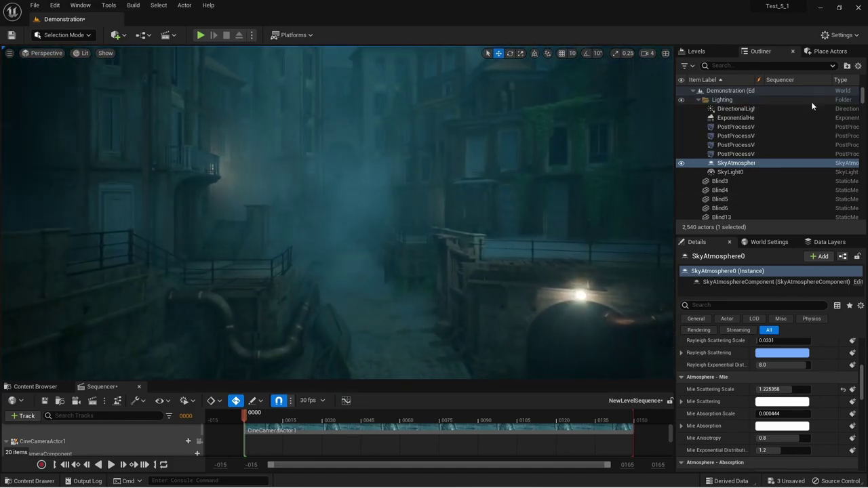
Select DirectionalLight0 to review its 0.02 Volumetric Scattering Intensity, then toggle immersive viewport
left_click(741, 110)
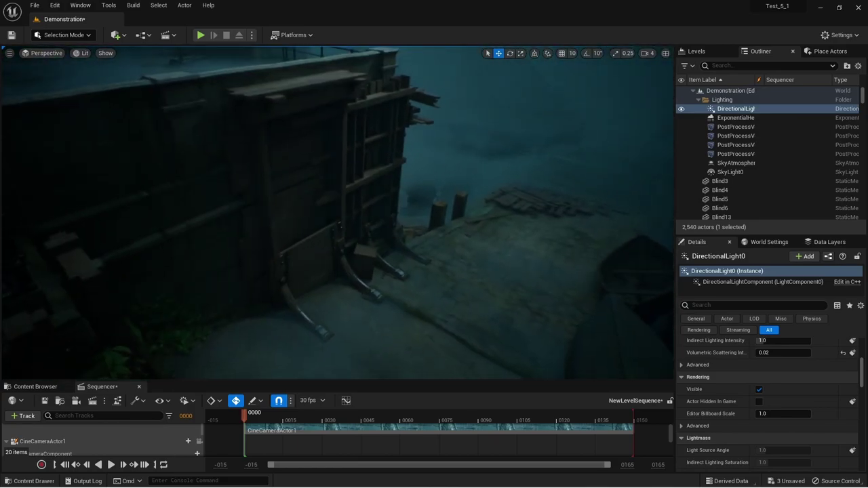
key("F11")
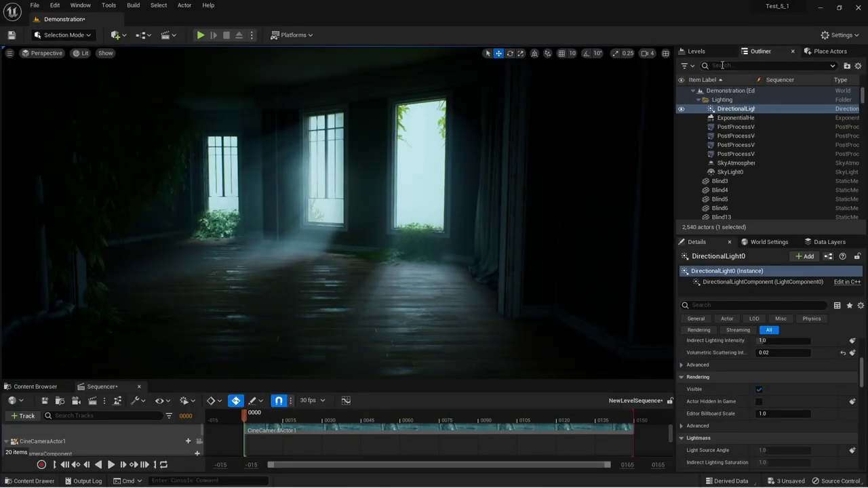
Filter the Outliner for post process volumes, select two, and hide then show them
type("post")
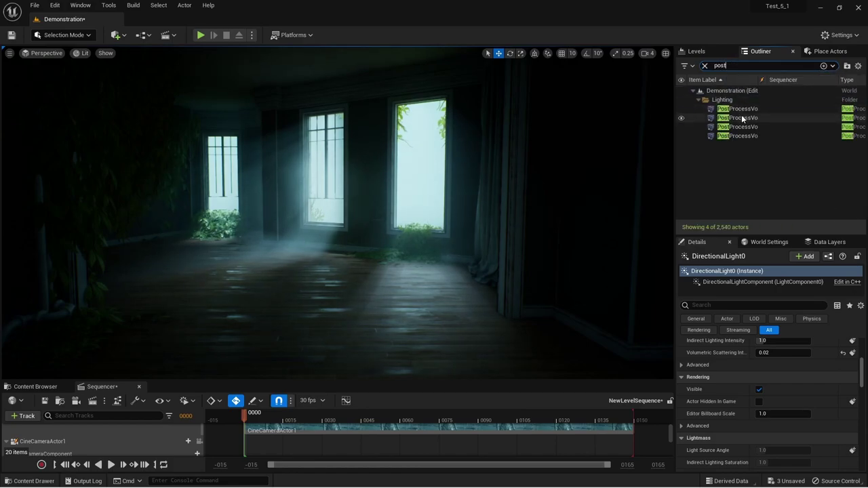
left_click(742, 118)
left_click(743, 127, "shift")
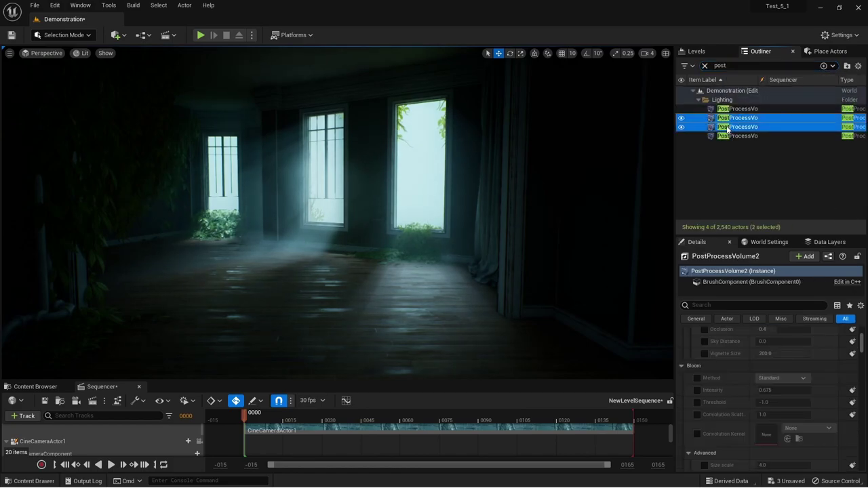
left_click(681, 126)
right_click_drag(337, 210, 336, 210)
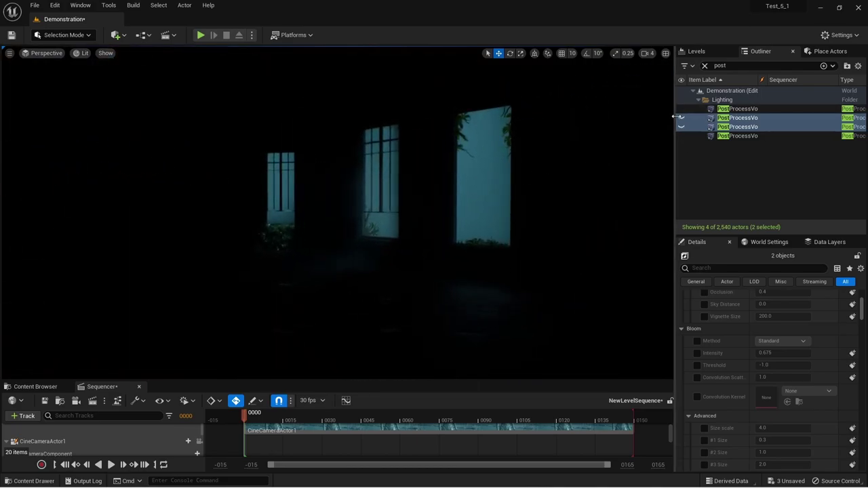
left_click(681, 117)
right_click_drag(337, 210, 336, 210)
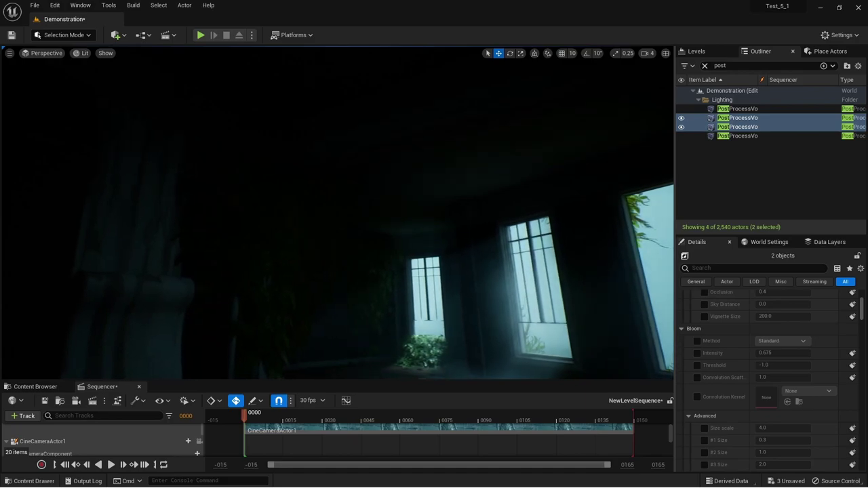
right_click_drag(507, 195, 507, 194)
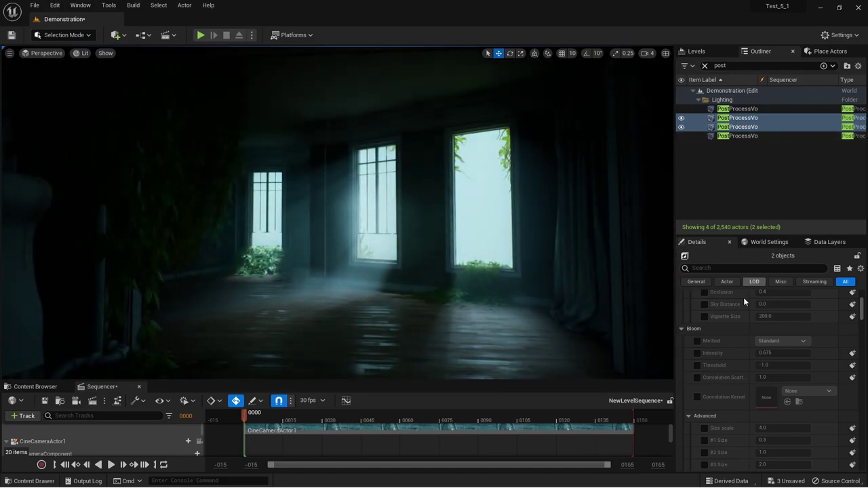
scroll(757, 306, "up", 10)
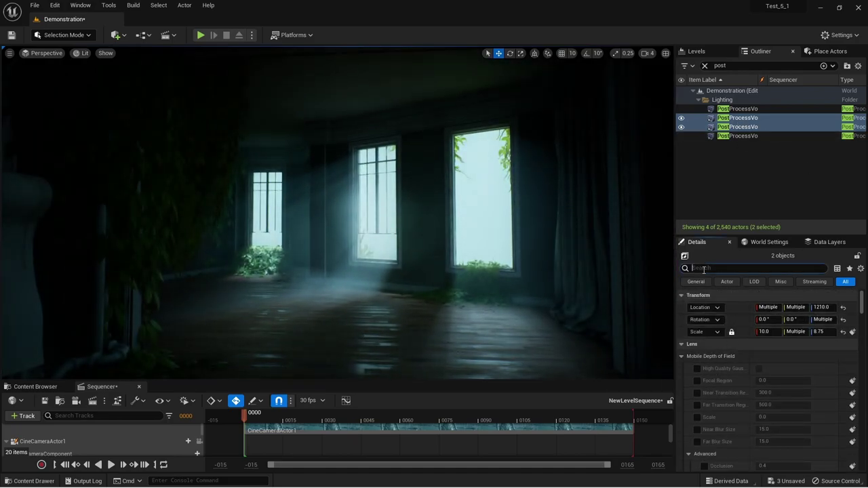
Toggle the exposure compensation override off and on to compare the room's brightness
type("expo")
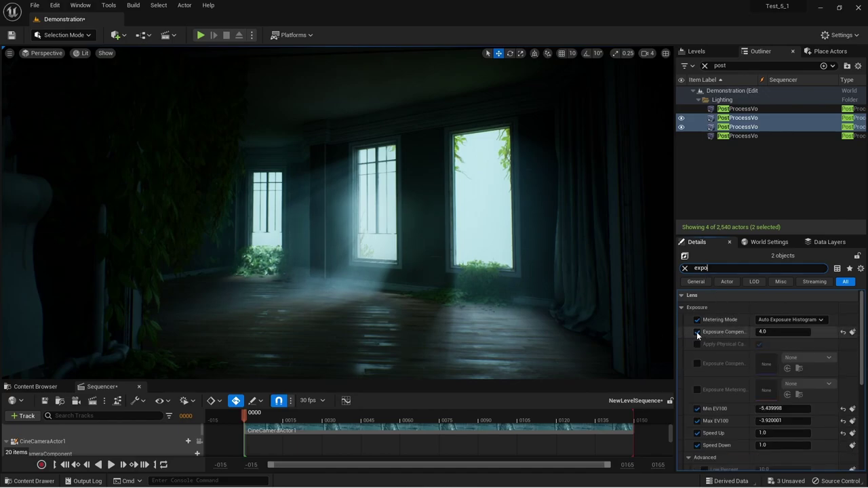
left_click(697, 333)
left_click(697, 332)
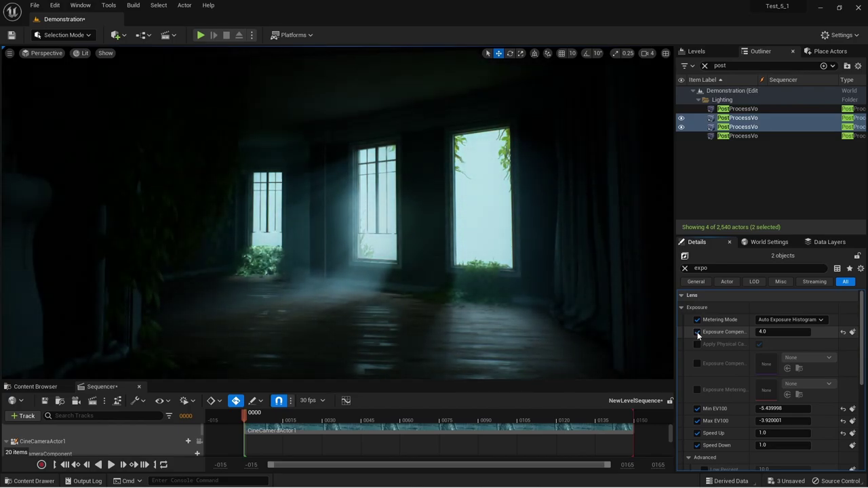
left_click(697, 334)
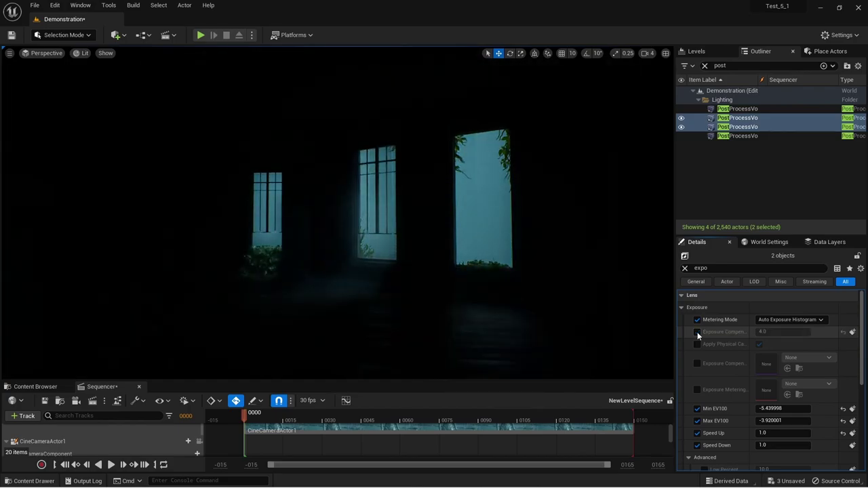
left_click(697, 332)
mouse_move(645, 324)
right_mouse_down()
mouse_move(597, 324)
mouse_move(516, 257)
mouse_move(454, 232)
right_mouse_up()
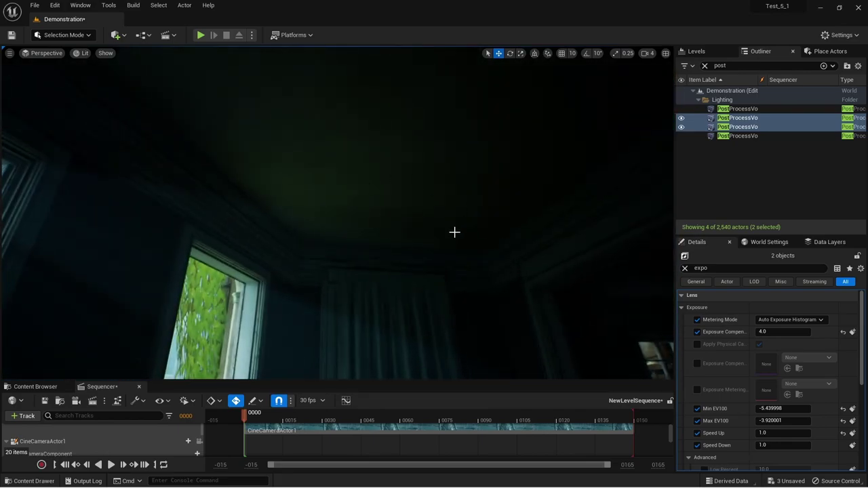
right_click_drag(300, 164, 272, 183)
right_click_drag(290, 221, 265, 217)
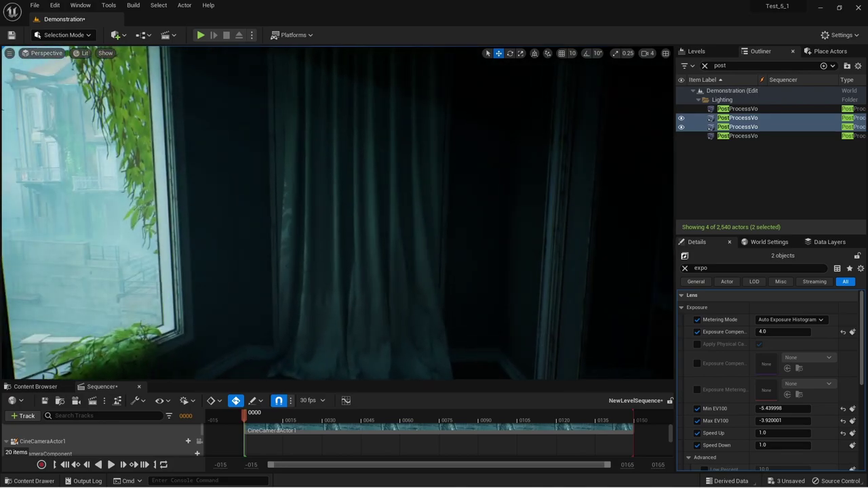
right_click_drag(662, 317, 649, 315)
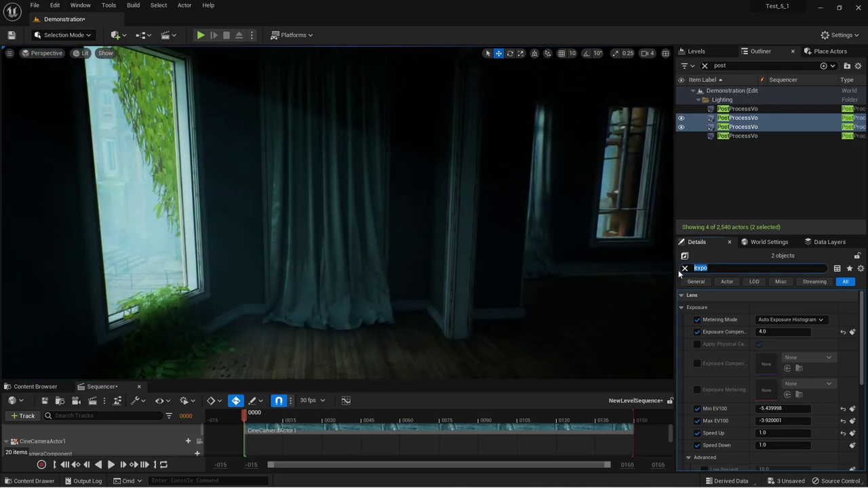
Search the Details panel for 'leak' to find the Skylight Leaking setting
type("leqa")
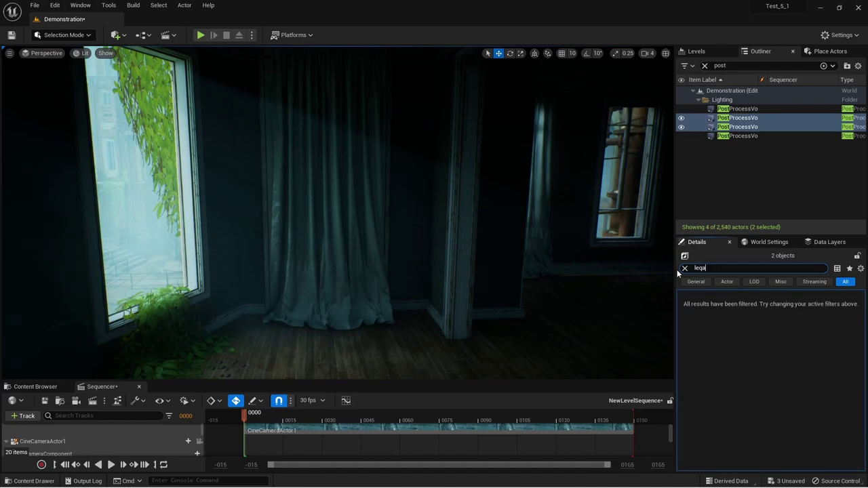
key("BackSpace")
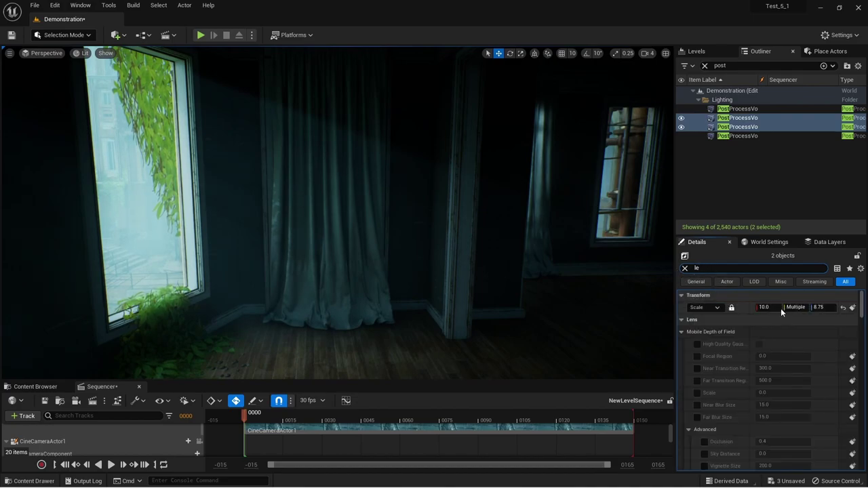
type("ak")
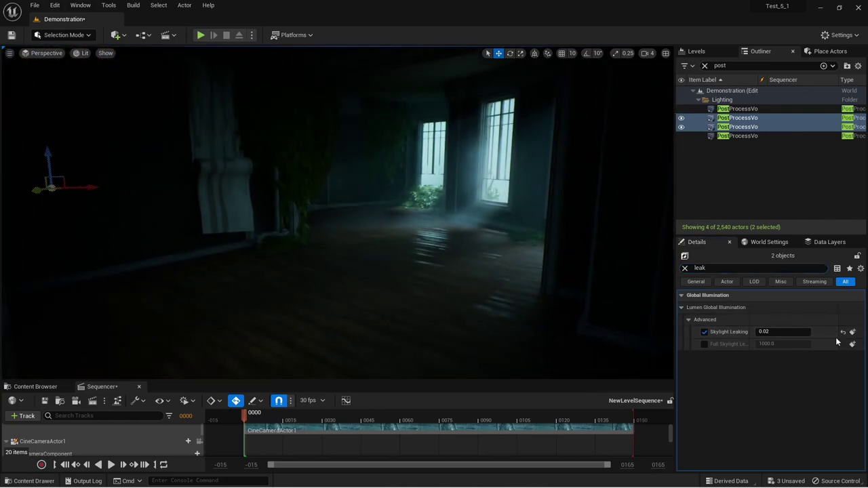
Turn Skylight Leaking off to compare the darkness, then re-enable it
left_click(704, 332)
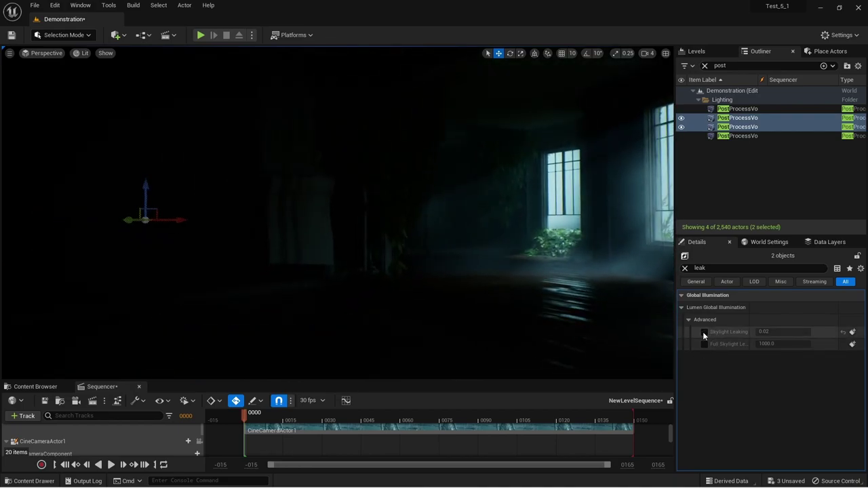
left_click(703, 331)
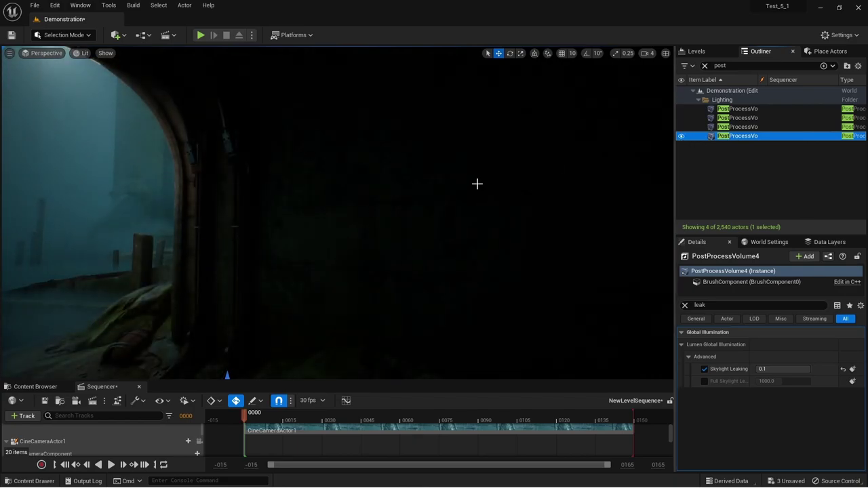
right_click_drag(477, 184, 448, 197)
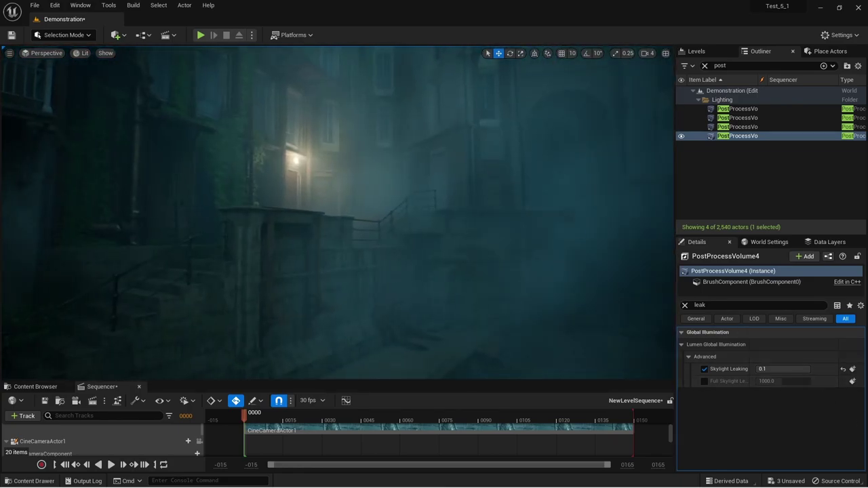
right_click_drag(403, 249, 353, 265)
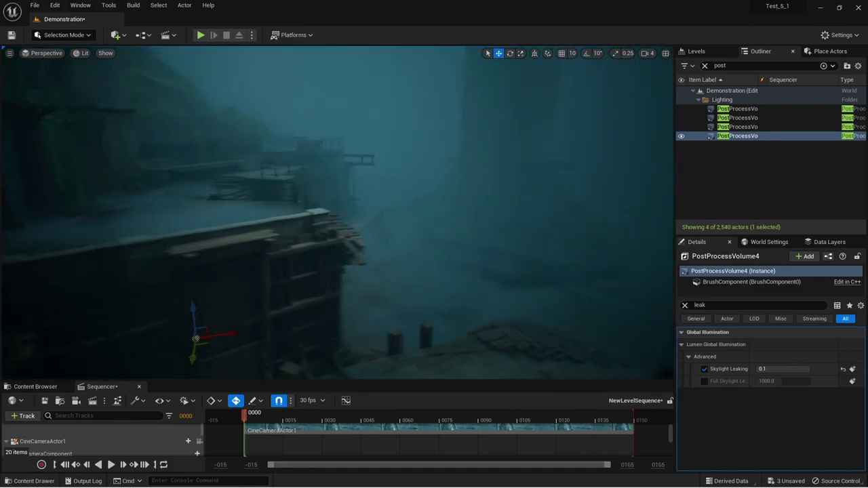
right_click_drag(353, 265, 407, 248)
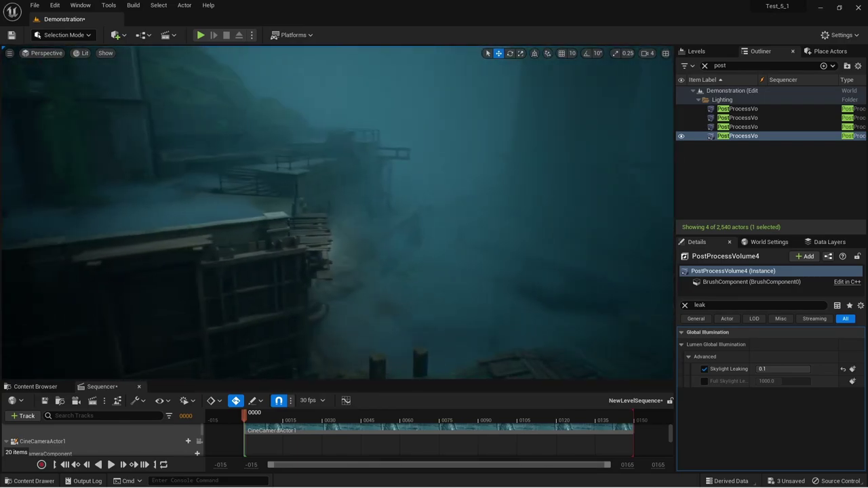
Switch to a full-screen viewport and fly through the foggy harbour
key("F11")
right_click_drag(459, 257, 489, 258)
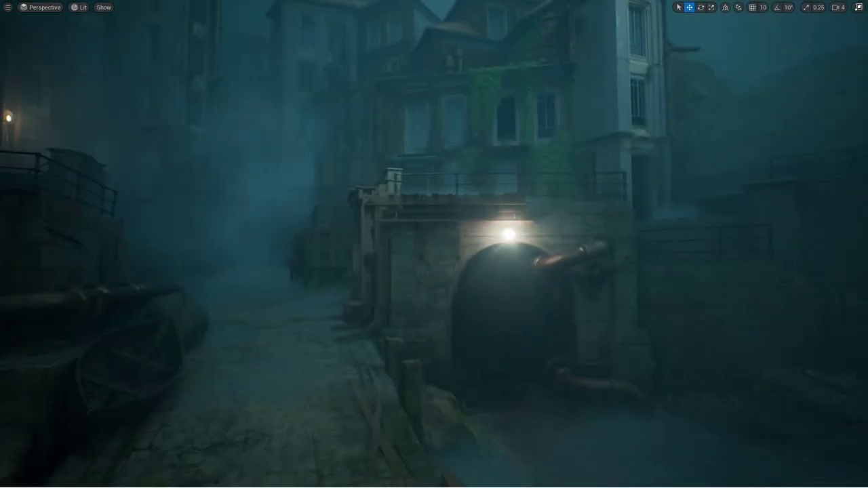
right_click_drag(502, 260, 502, 260)
Restore the editor, select ExponentialHeightFog0 and clear the 'leak' Details filter
key("F11")
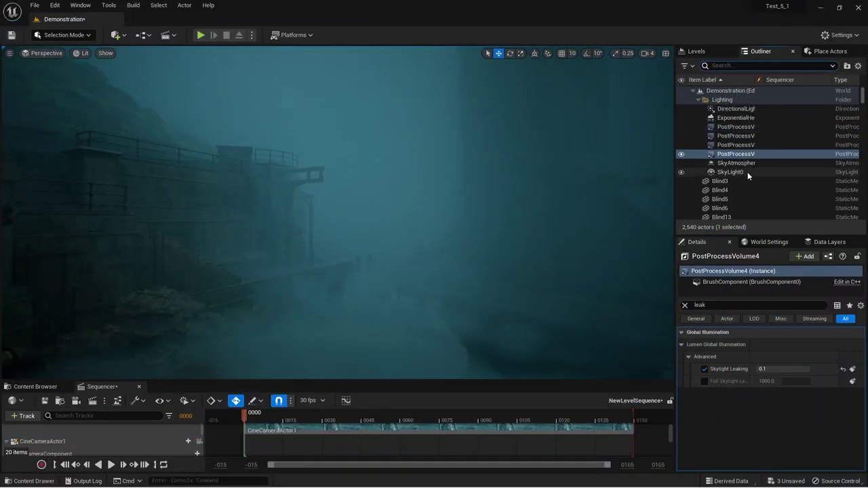
left_click(734, 118)
left_click(685, 305)
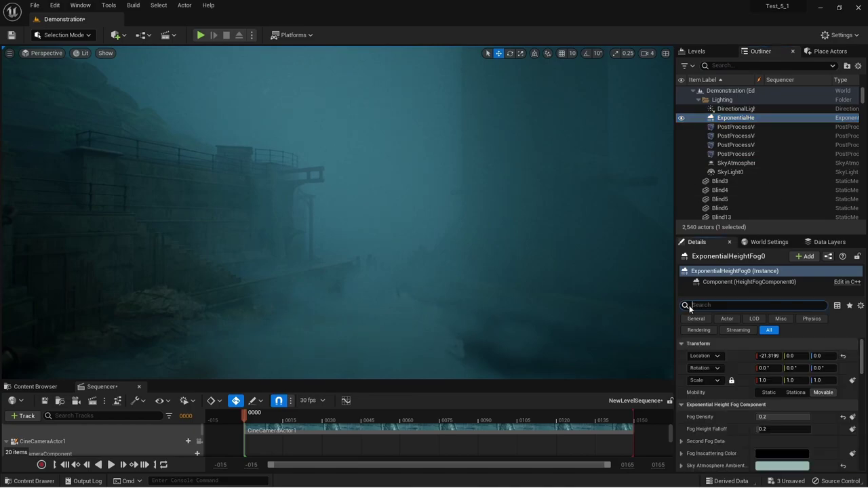
scroll(777, 403, "down", 5)
scroll(778, 398, "down", 5)
scroll(778, 399, "down", 5)
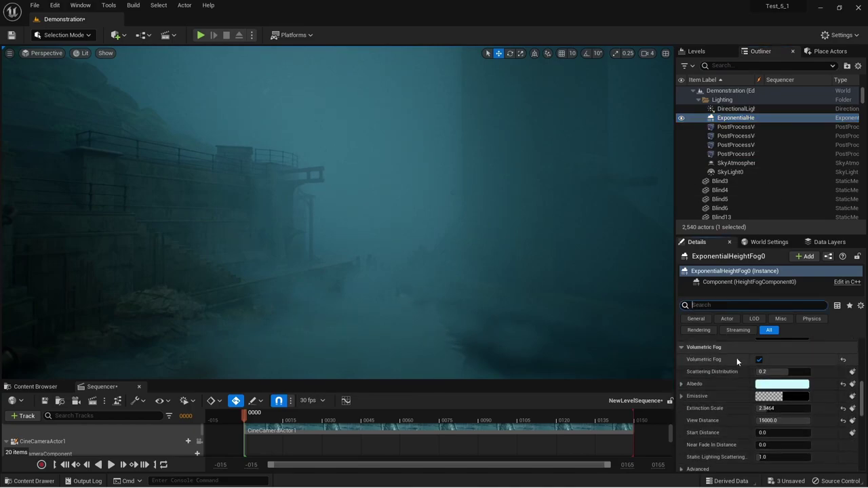
Turn Volumetric Fog off to compare, re-enable it, then pick the Cube5 fog box
left_click(759, 360)
right_click_drag(450, 274, 450, 273)
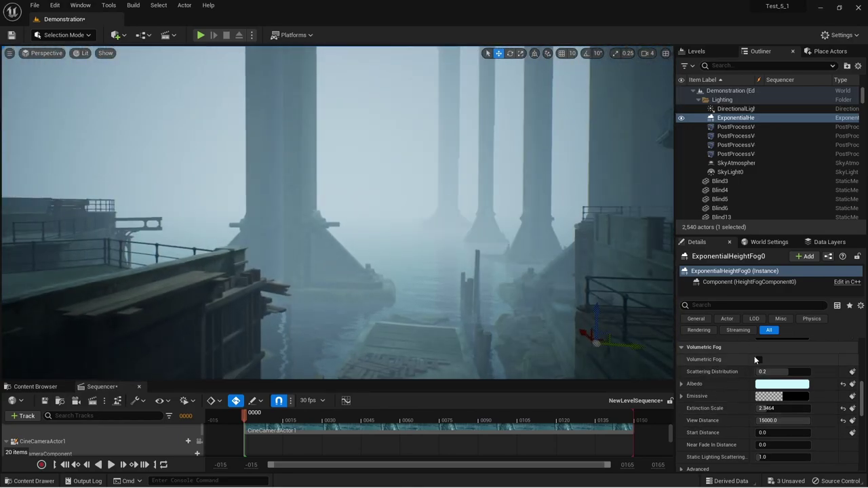
left_click(759, 360)
right_click_drag(449, 273, 449, 273)
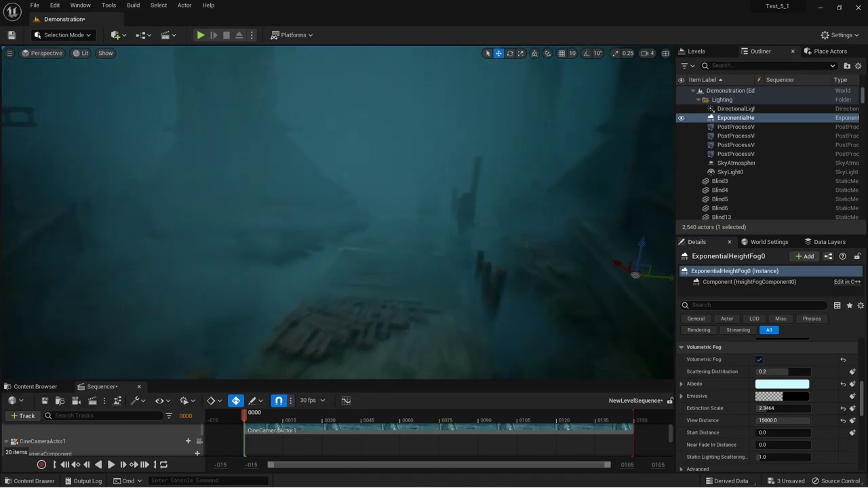
right_click_drag(504, 275, 504, 275)
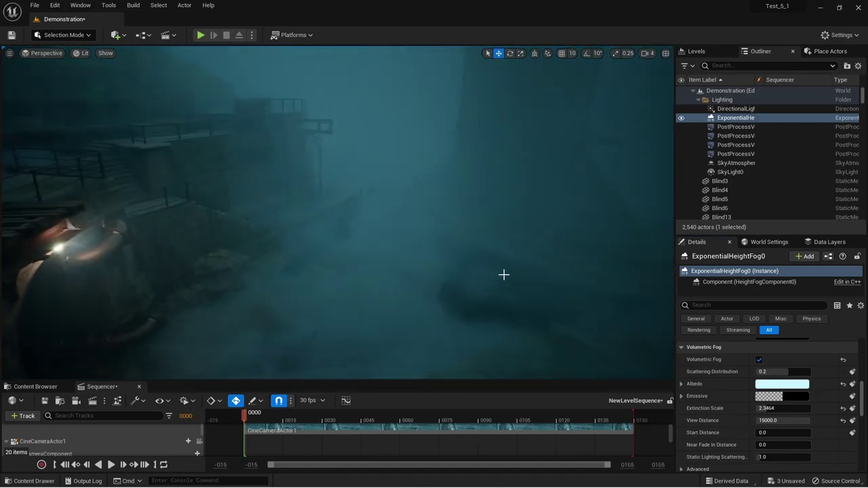
right_click_drag(393, 210, 411, 233)
left_click(411, 232)
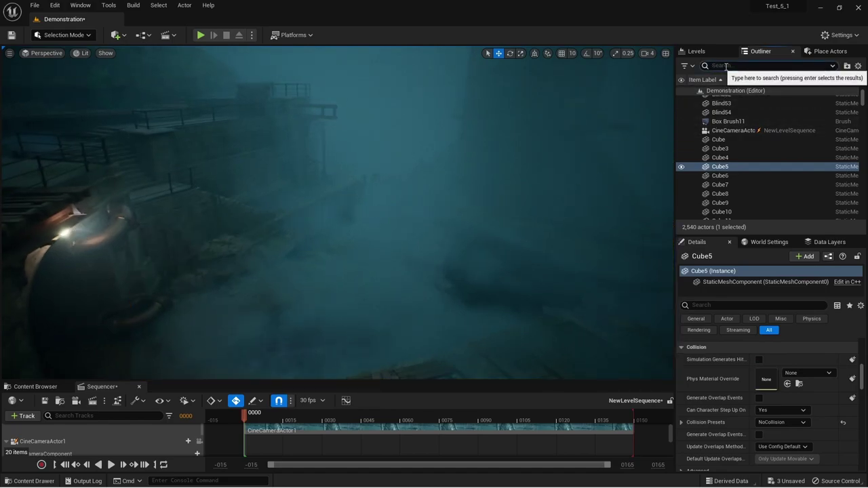
Filter the Outliner for 'cube', select all 13 cube fog boxes and frame them
type("cube")
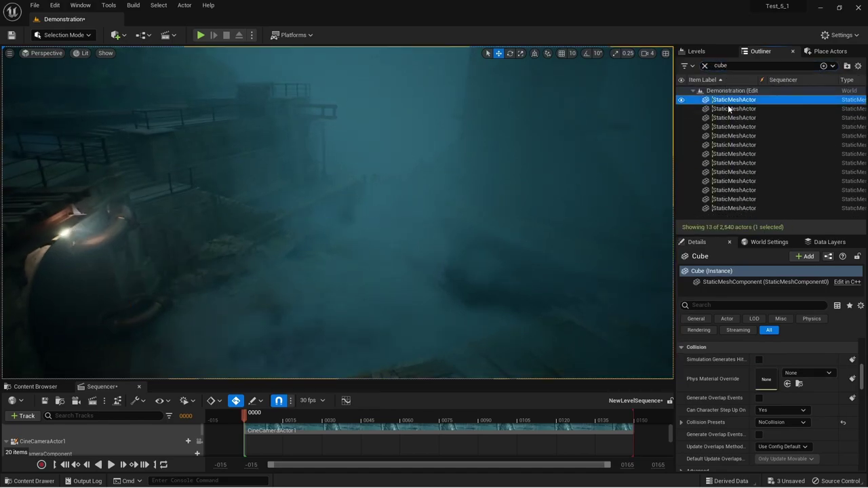
left_click(734, 108)
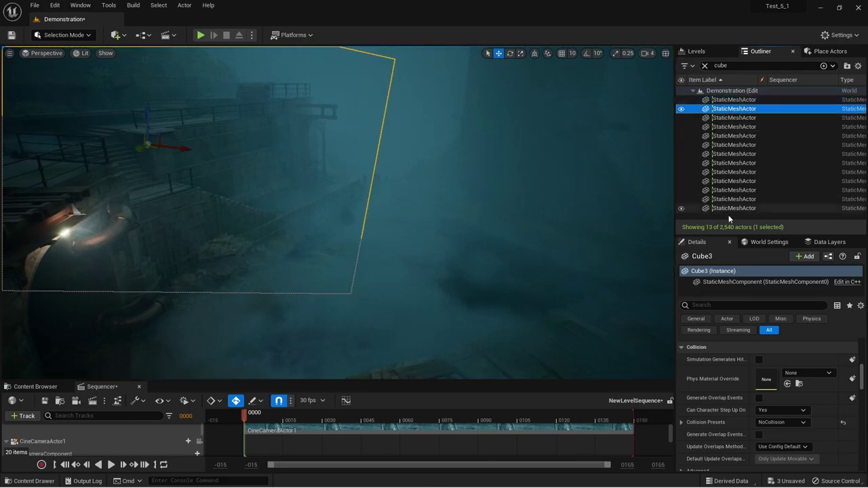
left_click(733, 208, "shift")
key("f")
right_click_drag(338, 213, 422, 209)
Select Cube13, frame it and move it to the left
left_click(423, 210)
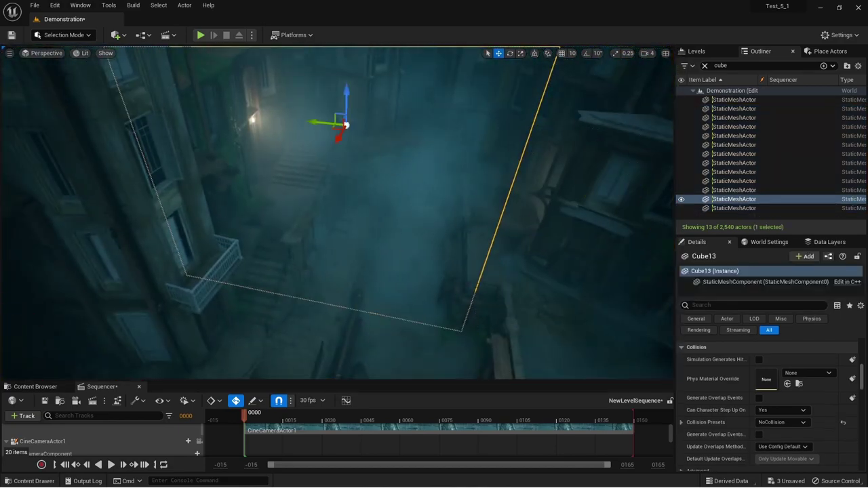
key("f")
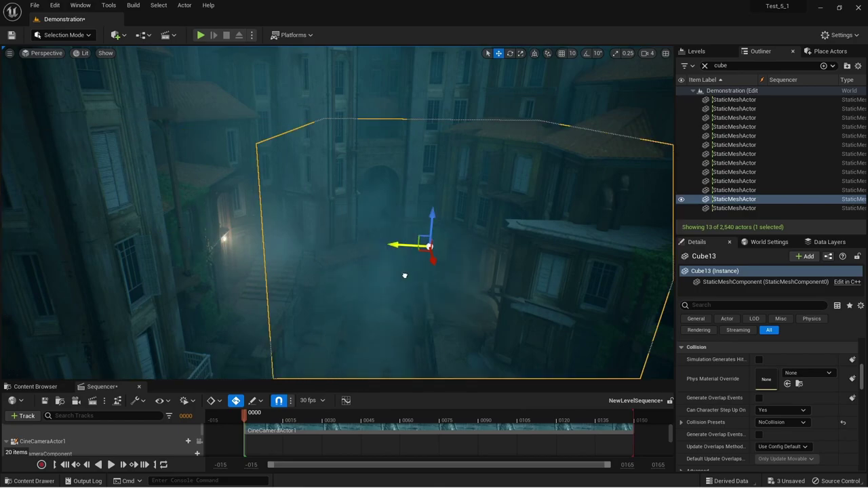
left_click_drag(404, 276, 168, 248)
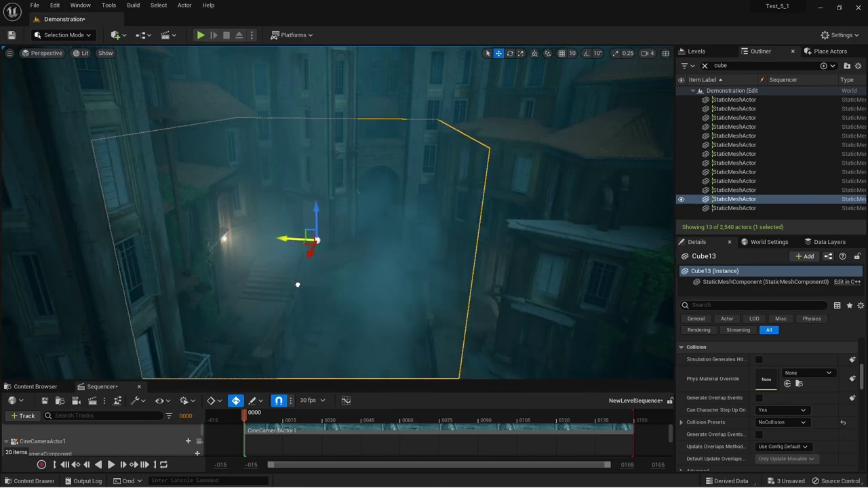
right_click_drag(307, 284, 307, 284)
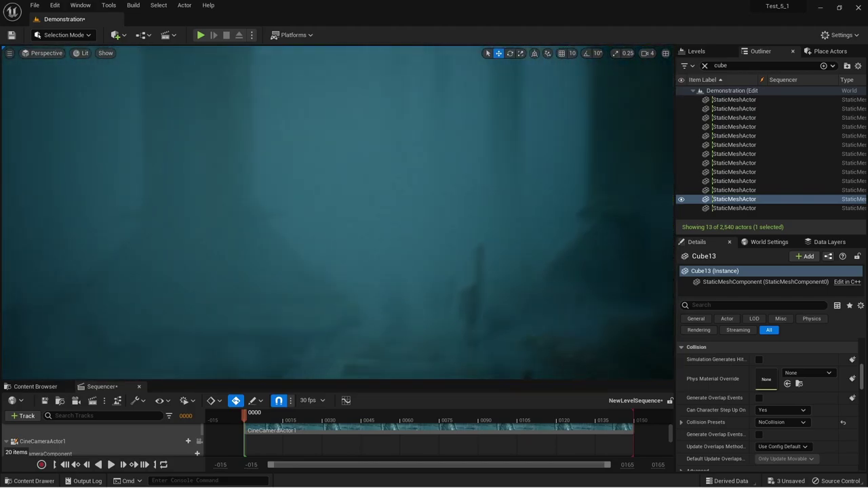
Focus the first Cube and search its Details for 'vol' to reveal volfog_Inst
left_click(733, 208, "shift")
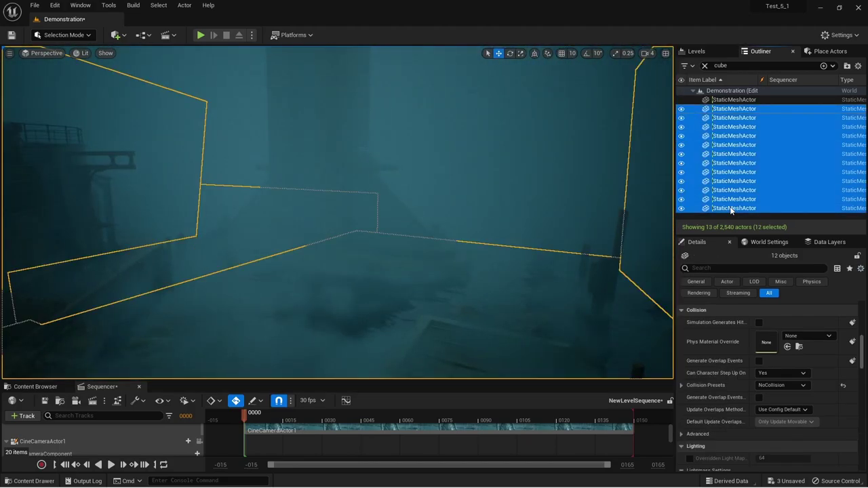
double_click(736, 100)
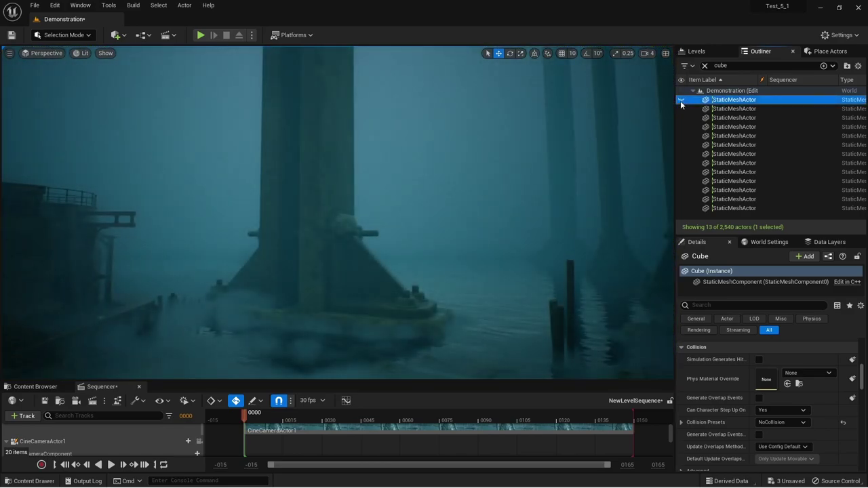
key("BackSpace")
left_click(759, 305)
type("vol")
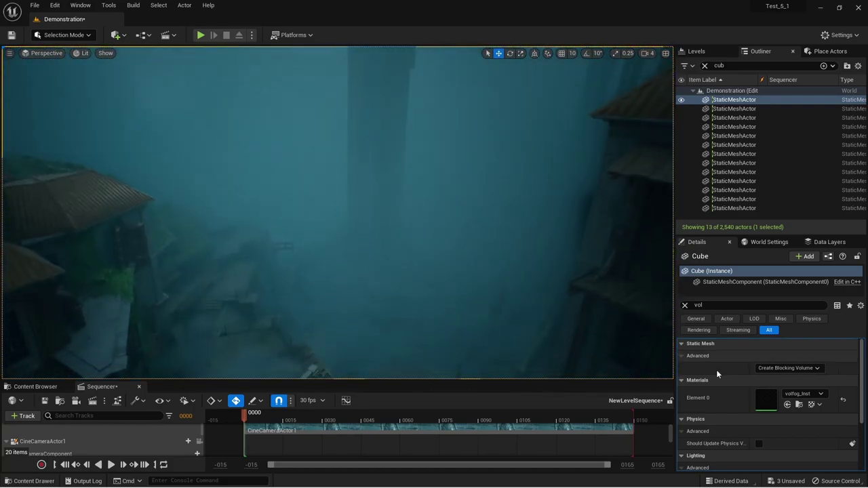
Open volfog_Inst and its parent volfog material graph, arranging the Absolute World Position node
double_click(766, 400)
double_click(417, 257)
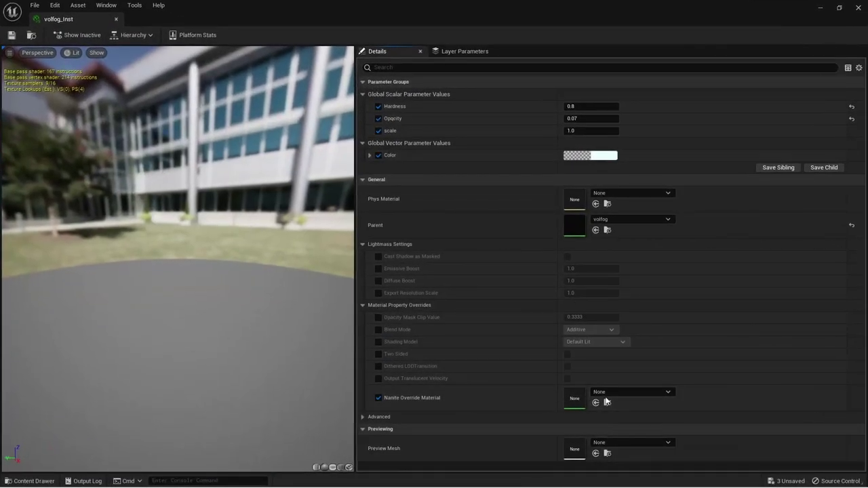
double_click(577, 231)
right_click_drag(398, 234, 642, 184)
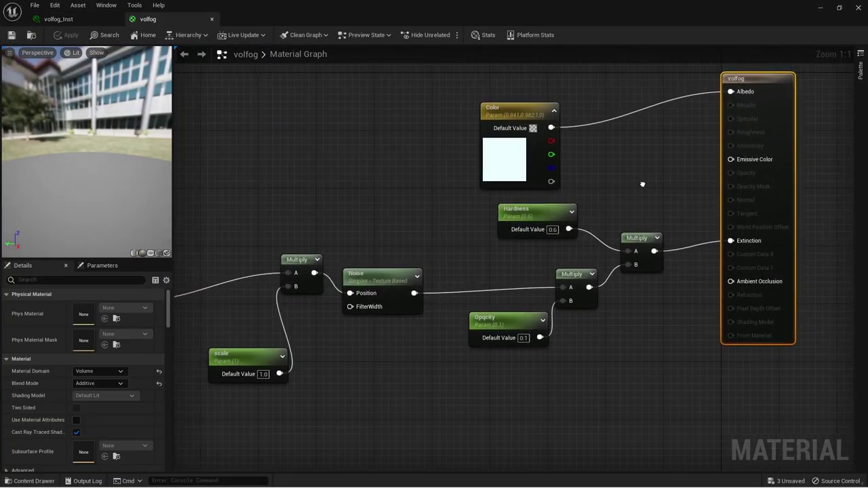
scroll(681, 194, "down", 3)
right_click_drag(547, 197, 538, 239)
left_click(315, 301)
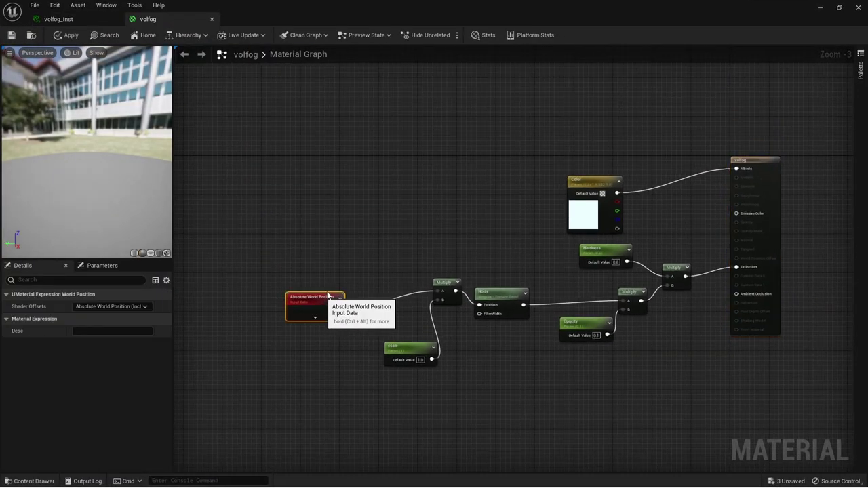
left_click_drag(315, 301, 349, 286)
right_click_drag(554, 308, 424, 290)
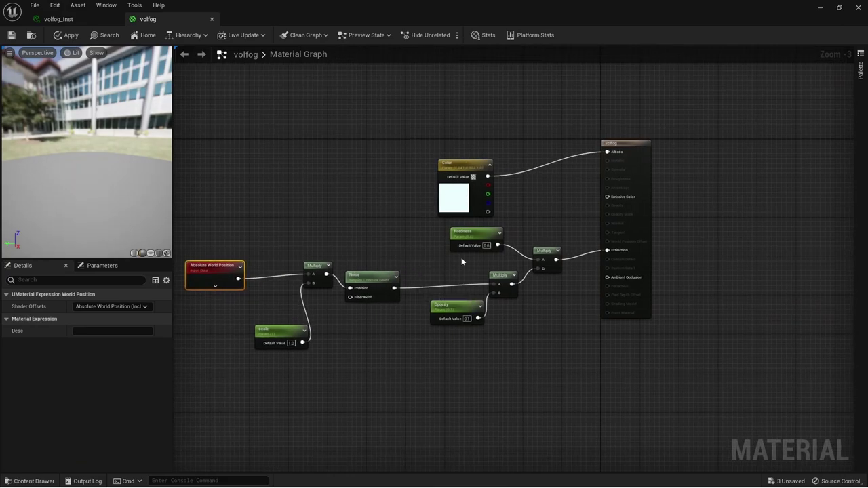
Confirm the volfog material's Material Domain stays Volume
left_click(641, 153)
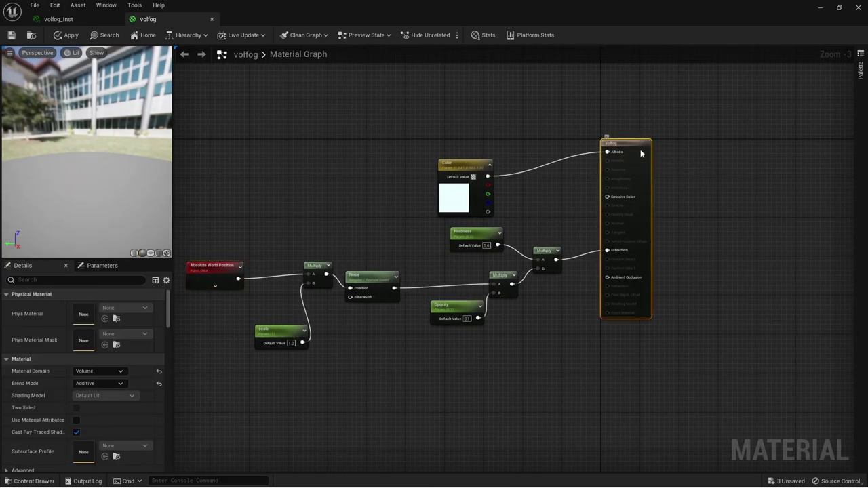
left_click(95, 371)
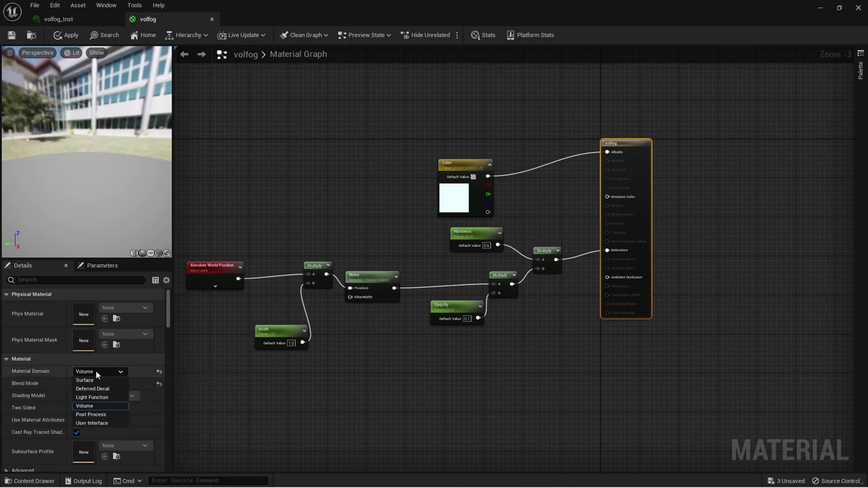
left_click(124, 373)
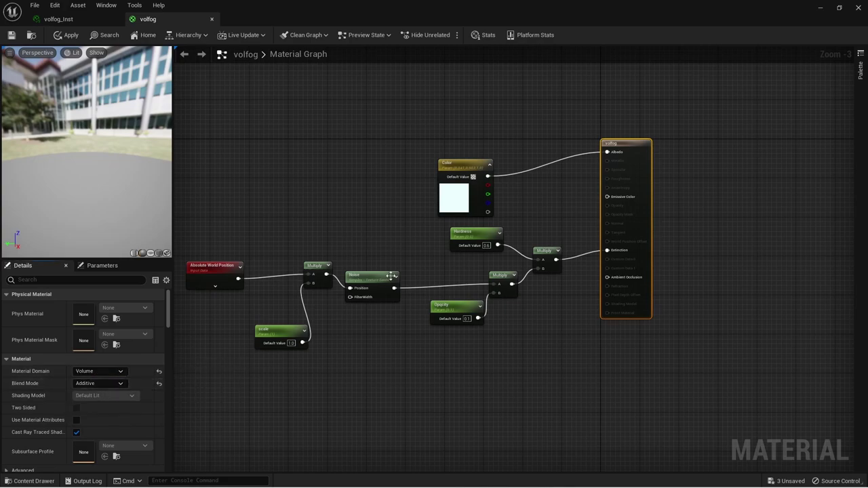
mouse_move(457, 254)
right_mouse_down()
mouse_move(464, 255)
mouse_move(455, 270)
right_mouse_up()
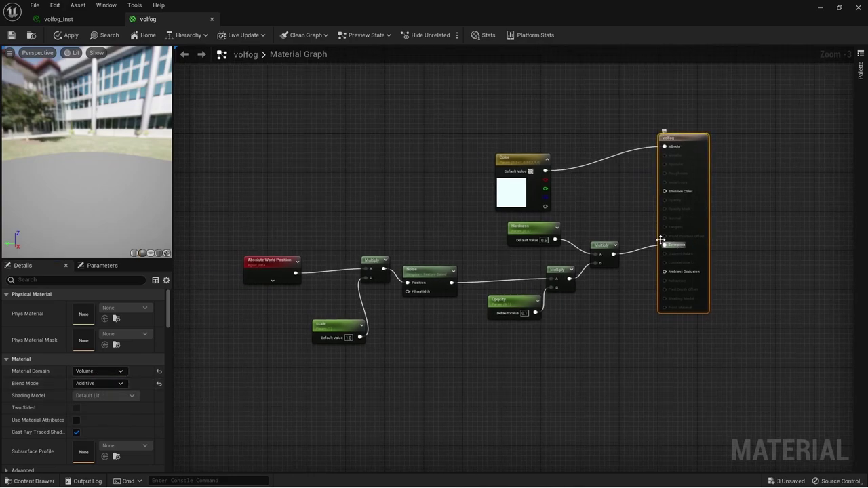
scroll(506, 264, "up", 2)
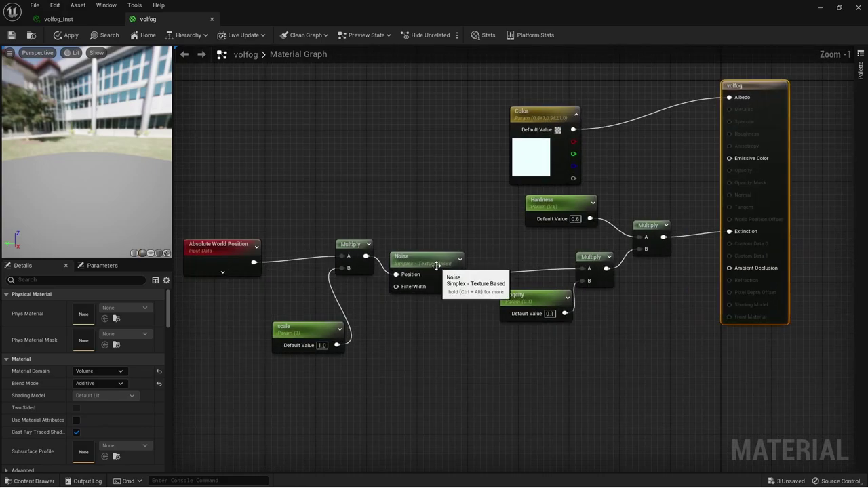
Inspect the Noise node, then close the volfog graph without saving changes
left_click(453, 255)
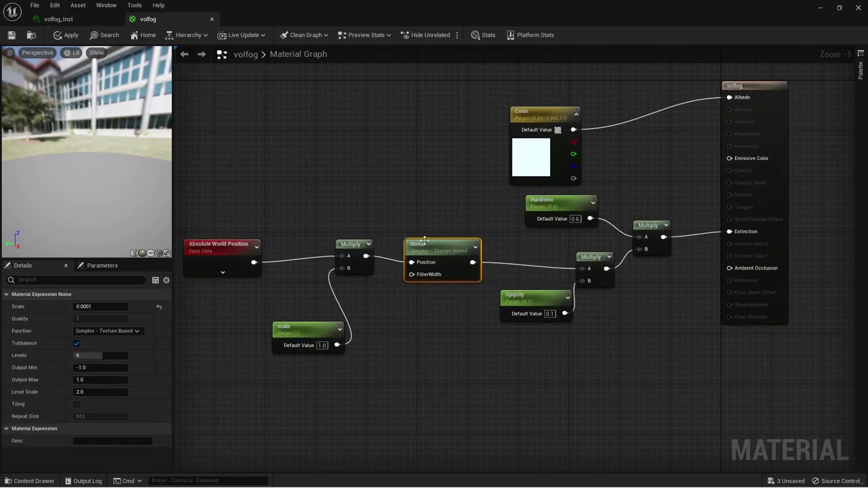
left_click_drag(424, 240, 439, 227)
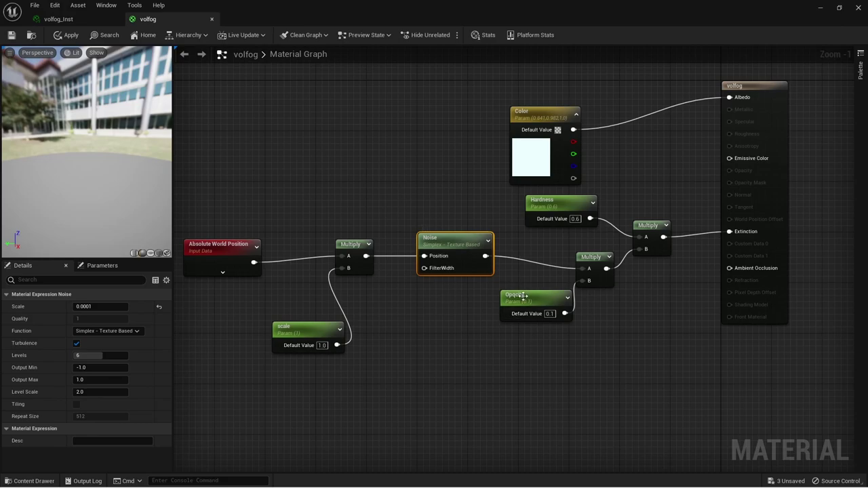
right_click_drag(485, 195, 404, 250)
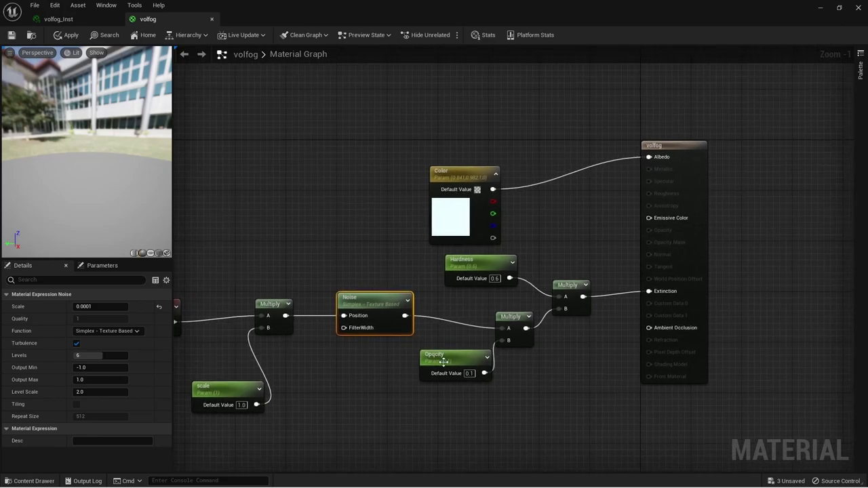
right_click_drag(444, 362, 432, 238)
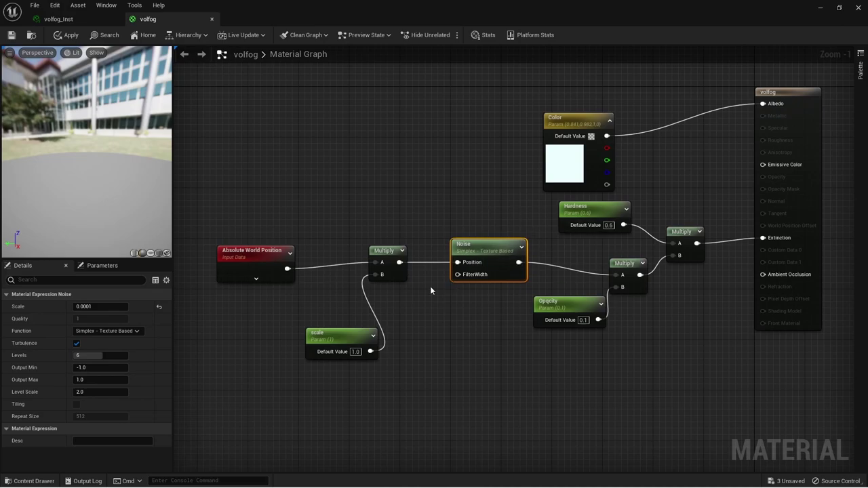
right_click_drag(430, 291, 383, 327)
left_click(389, 260)
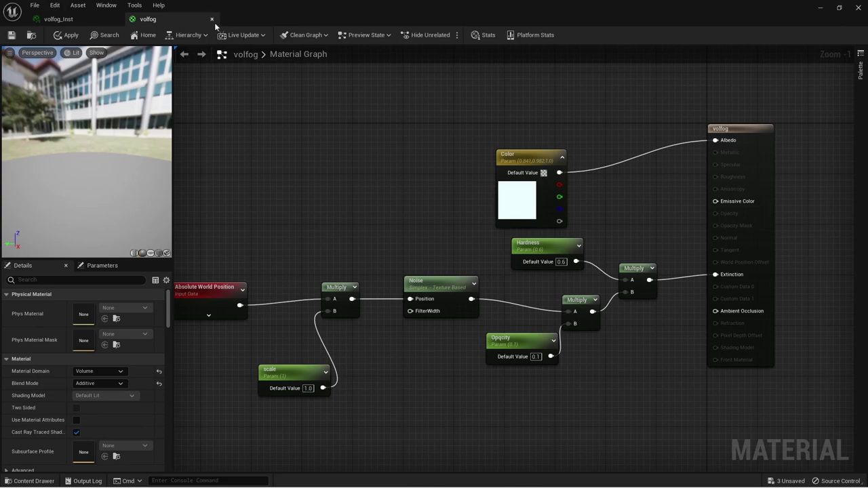
left_click(211, 21)
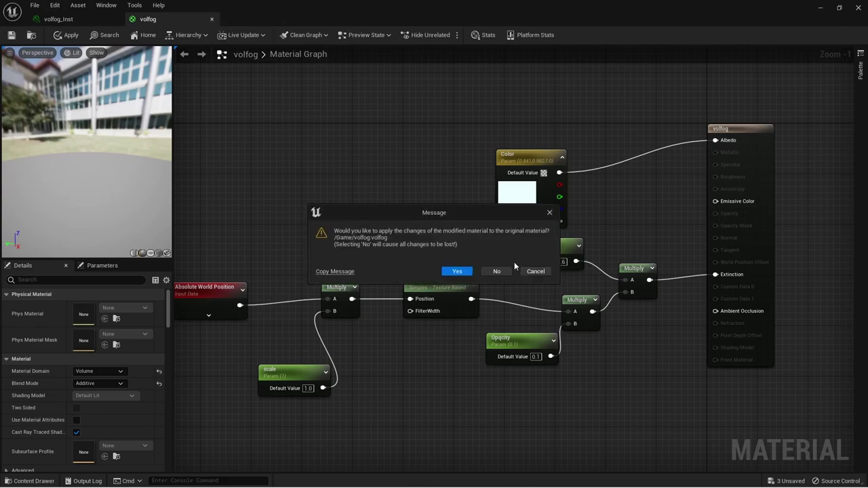
left_click(499, 272)
Select fog box Cube5 and open its volfogGround_Inst3 instance and parent volfogGround material
left_click(856, 7)
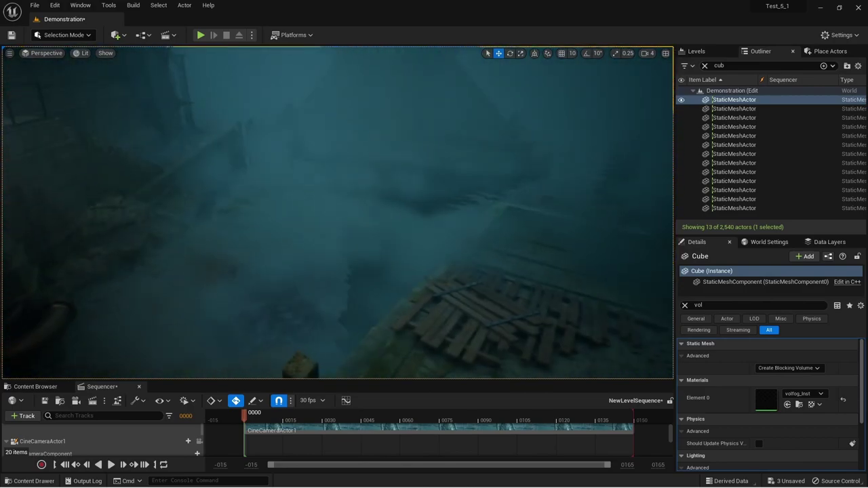
left_click(600, 281)
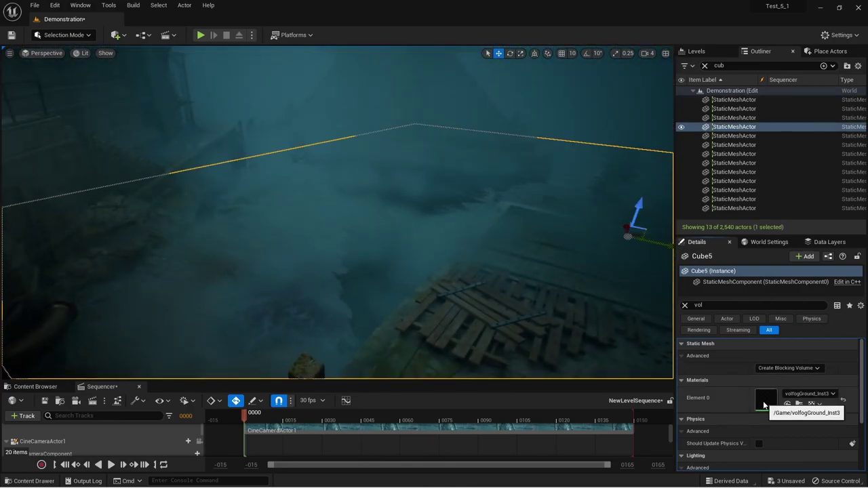
double_click(769, 403)
double_click(569, 292)
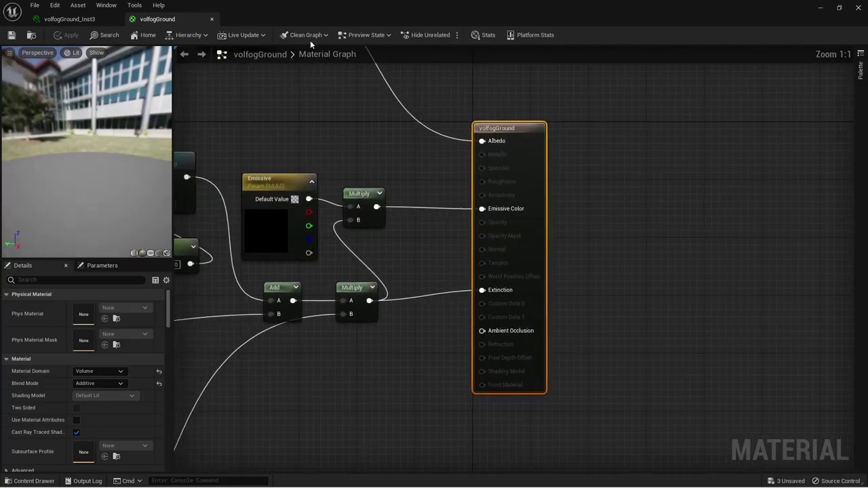
Float and maximize the material editor, then inspect the Noise and DistanceField node groups
left_click_drag(310, 40, 536, 80)
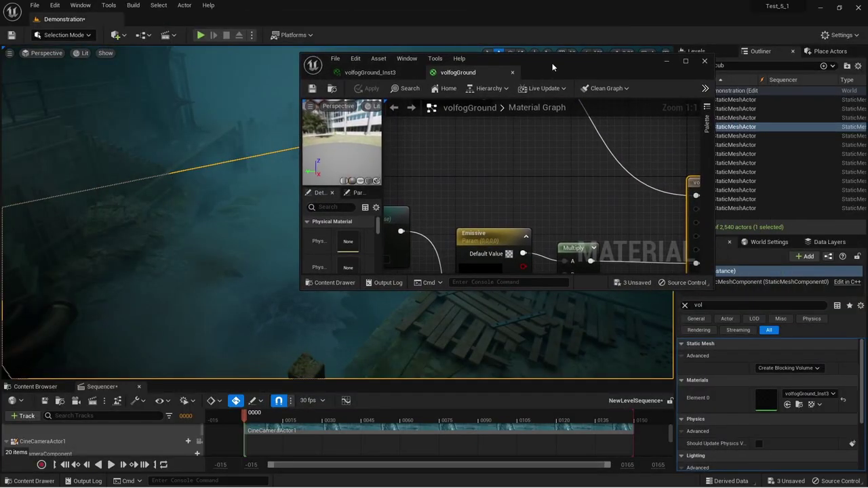
double_click(553, 67)
scroll(573, 197, "down", 3)
scroll(608, 195, "down", 3)
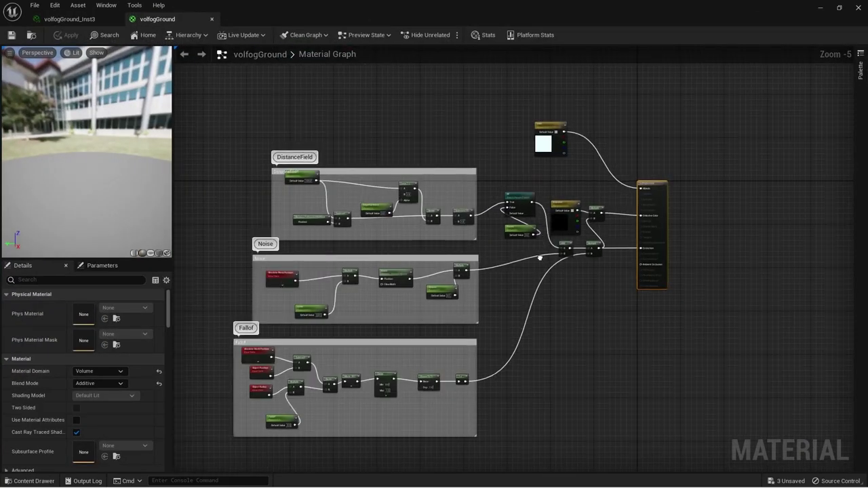
right_click_drag(540, 257, 609, 217)
left_click_drag(324, 200, 462, 257)
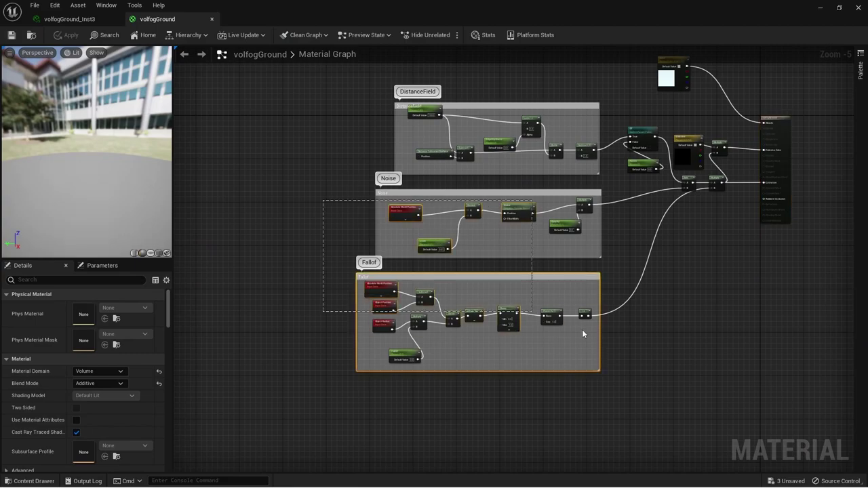
right_click_drag(342, 192, 270, 260)
Frame the DistanceField group's Distance and DF switch nodes, then close the volfogGround graph
scroll(384, 253, "up", 5)
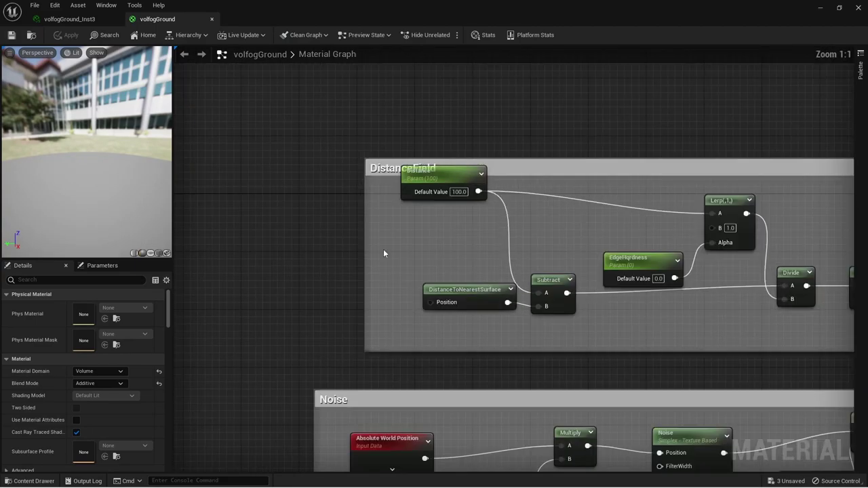
right_click_drag(441, 178, 261, 208)
left_click_drag(260, 207, 261, 229)
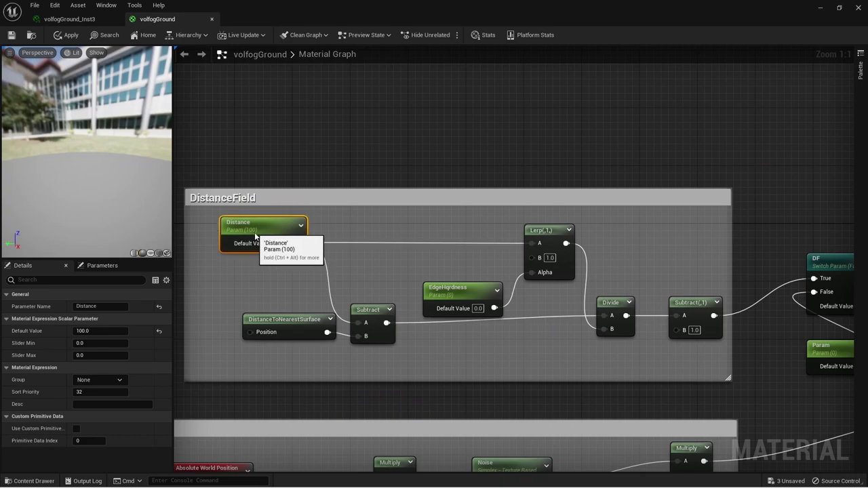
mouse_move(338, 251)
right_mouse_down()
mouse_move(324, 242)
mouse_move(330, 221)
right_mouse_up()
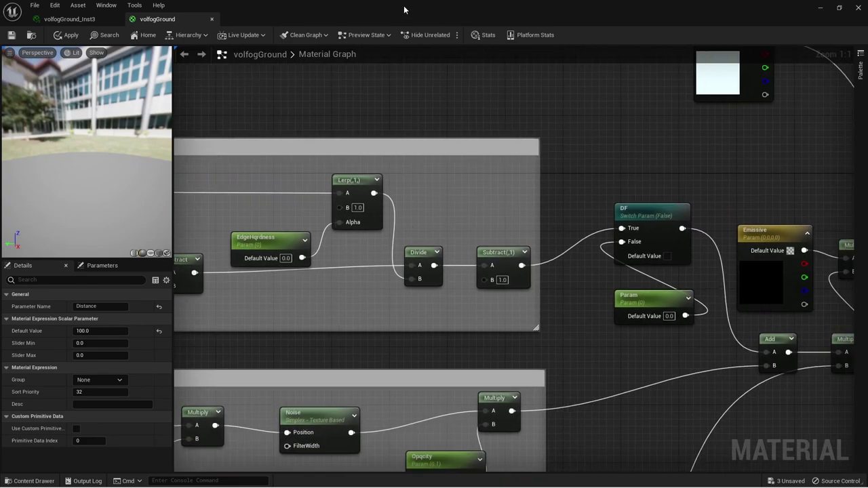
left_click_drag(445, 14, 447, 2)
key("Home")
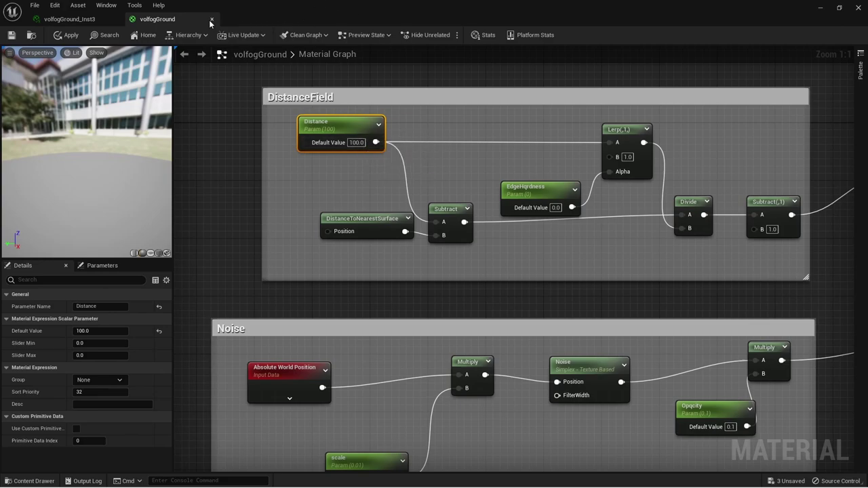
left_click(211, 19)
Discard the parent material changes and duplicate volfogGround_Inst3 in the Content Browser
left_click(494, 271)
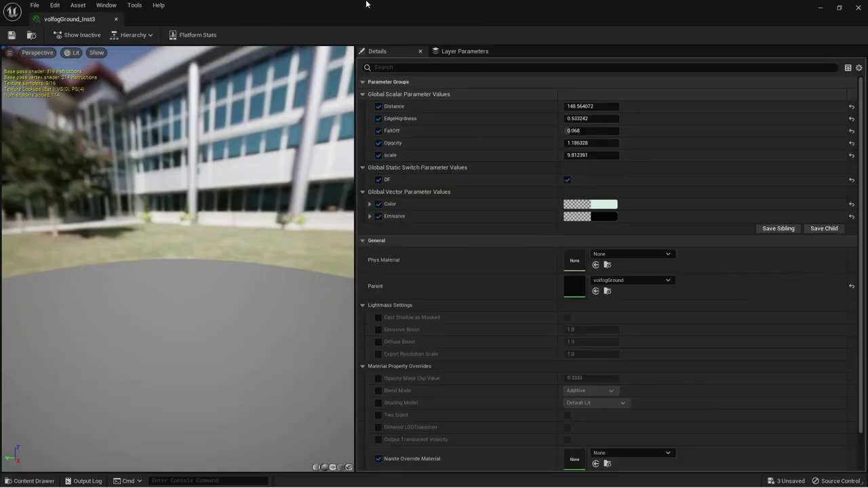
mouse_move(368, 3)
left_mouse_down()
mouse_move(739, 405)
mouse_move(801, 392)
left_mouse_up()
left_click(614, 442)
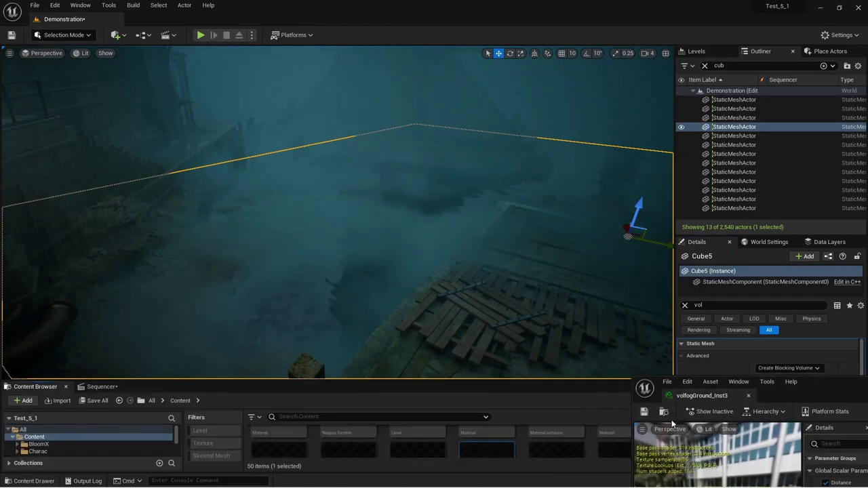
right_click(493, 449)
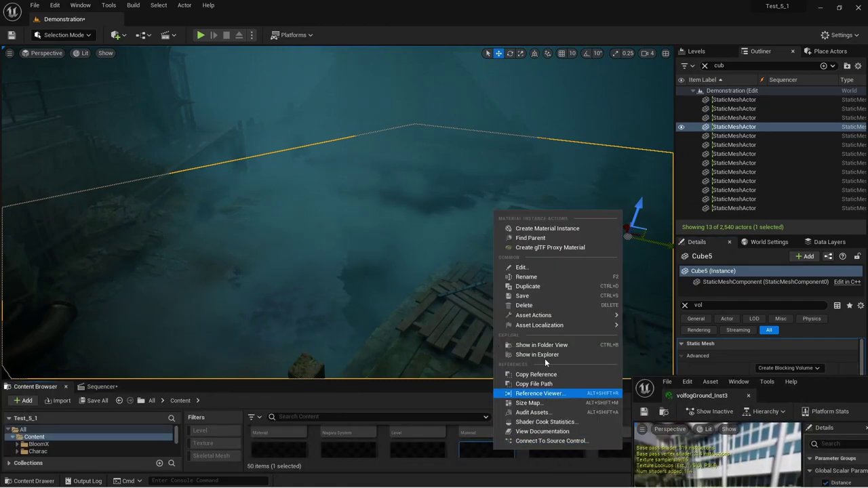
left_click(560, 286)
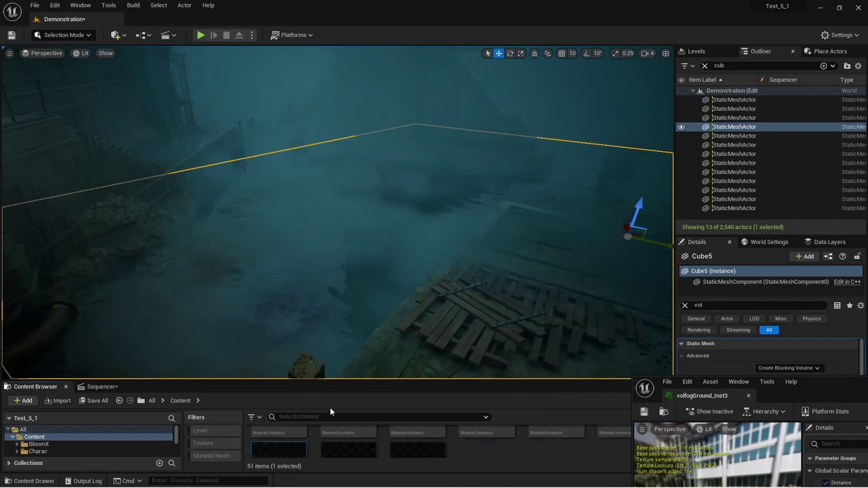
Assign the volfogGround_Inst12 copy to fog box Cube4 and open it for editing
right_click_drag(333, 244, 333, 239)
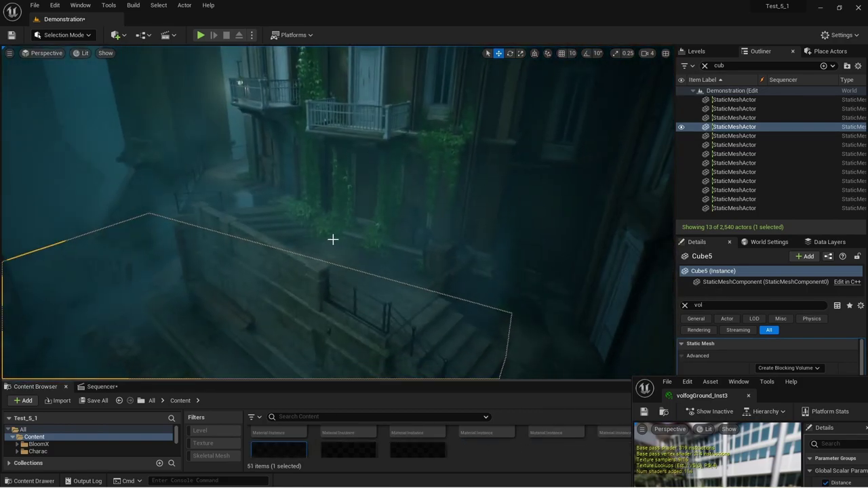
left_click(335, 223)
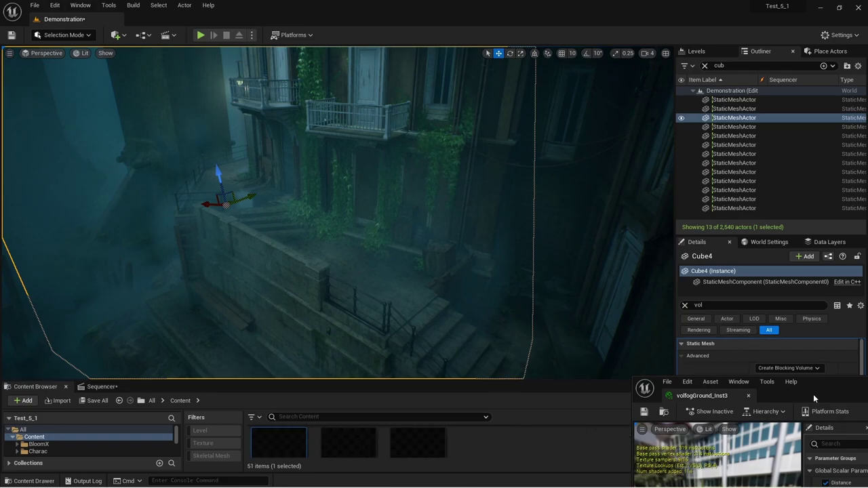
left_click_drag(813, 394, 380, 85)
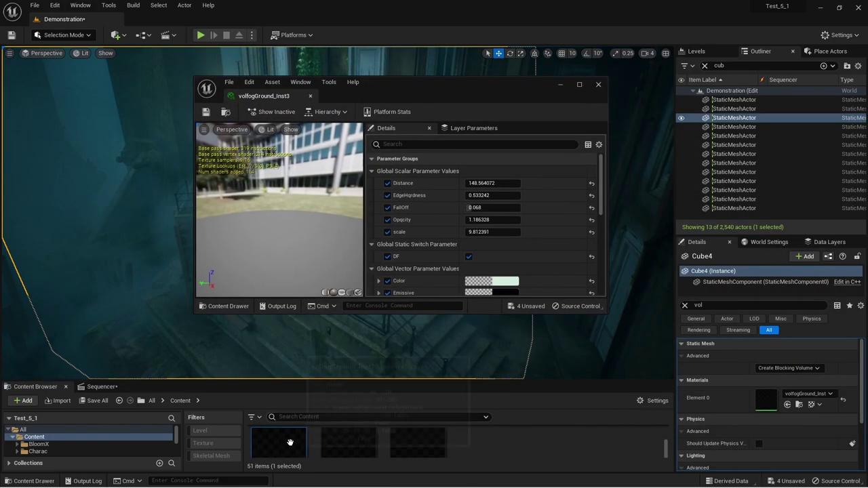
left_click_drag(290, 442, 767, 399)
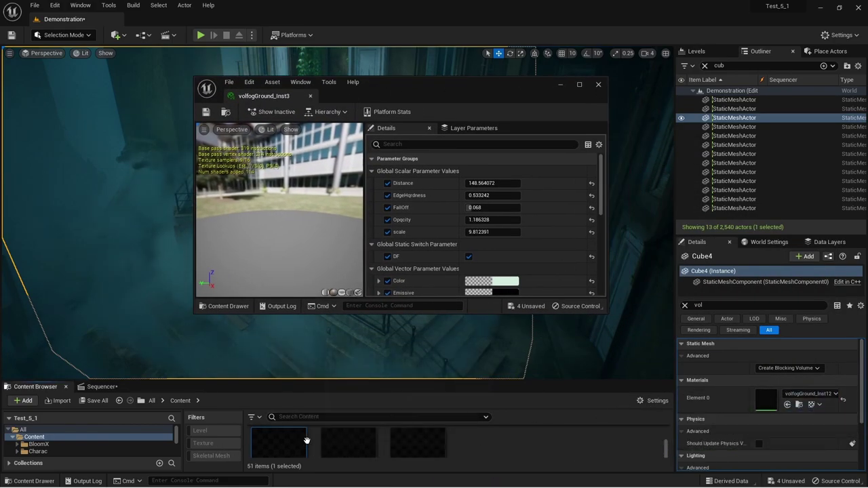
double_click(285, 445)
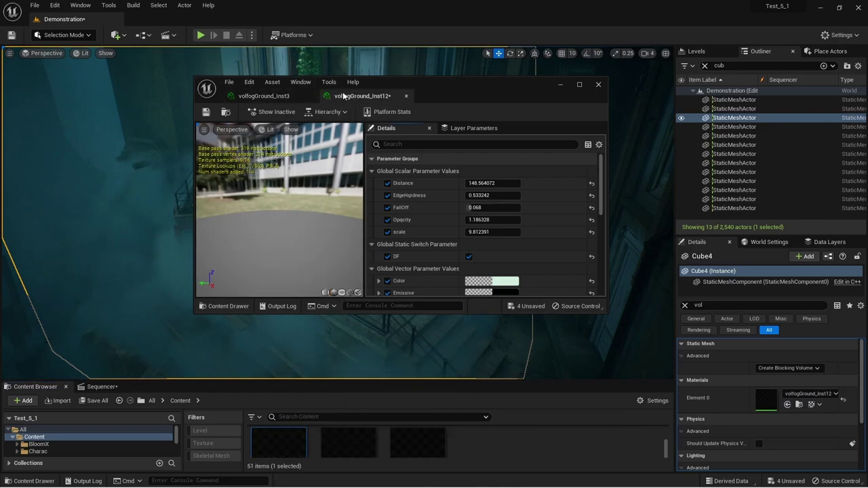
Drag volfogGround_Inst12's scale, opacity and distance values to tune the canal fog
left_click_drag(457, 87, 676, 113)
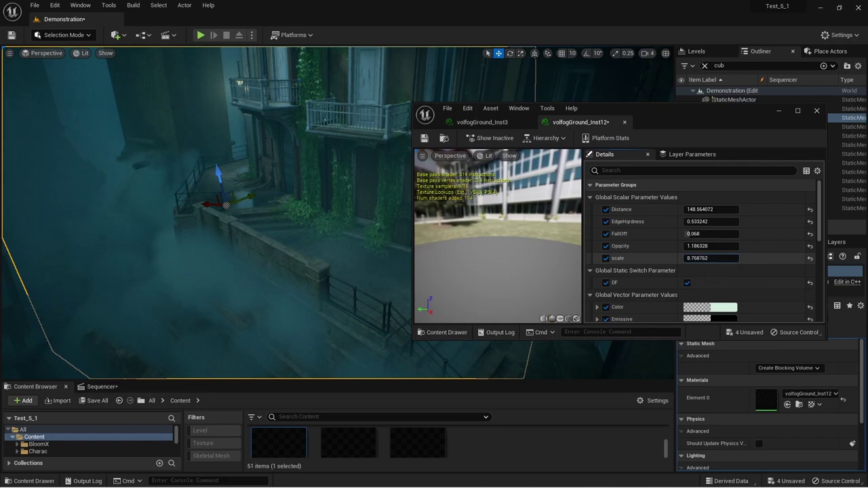
mouse_move(706, 258)
left_mouse_down()
mouse_move(719, 258)
mouse_move(685, 257)
mouse_move(729, 257)
mouse_move(692, 258)
left_mouse_up()
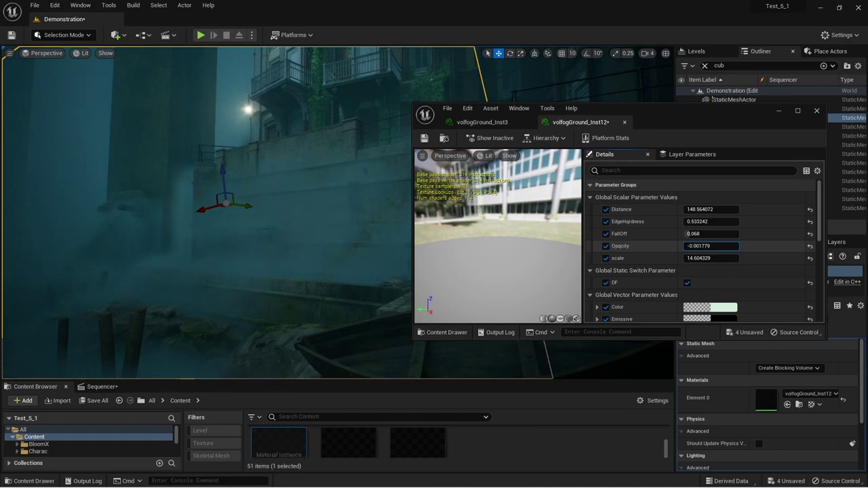
left_click_drag(706, 245, 699, 246)
right_click_drag(237, 223, 203, 223)
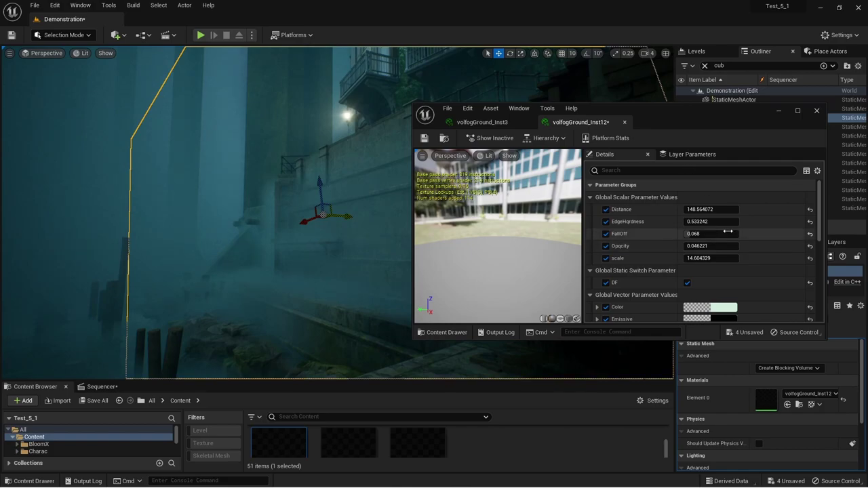
mouse_move(699, 209)
left_mouse_down()
mouse_move(726, 210)
mouse_move(695, 209)
mouse_move(713, 210)
mouse_move(695, 209)
mouse_move(725, 274)
mouse_move(692, 258)
mouse_move(719, 258)
left_mouse_up()
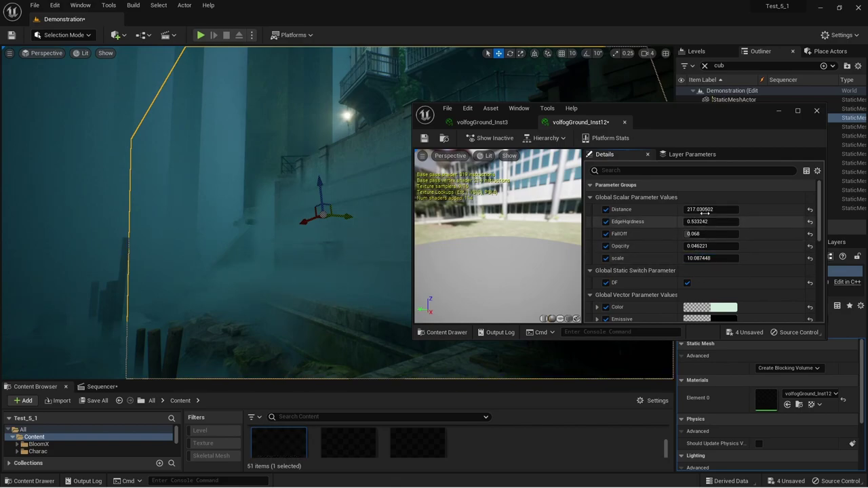
mouse_move(705, 209)
left_mouse_down()
mouse_move(692, 210)
mouse_move(703, 246)
mouse_move(719, 246)
mouse_move(687, 256)
left_mouse_up()
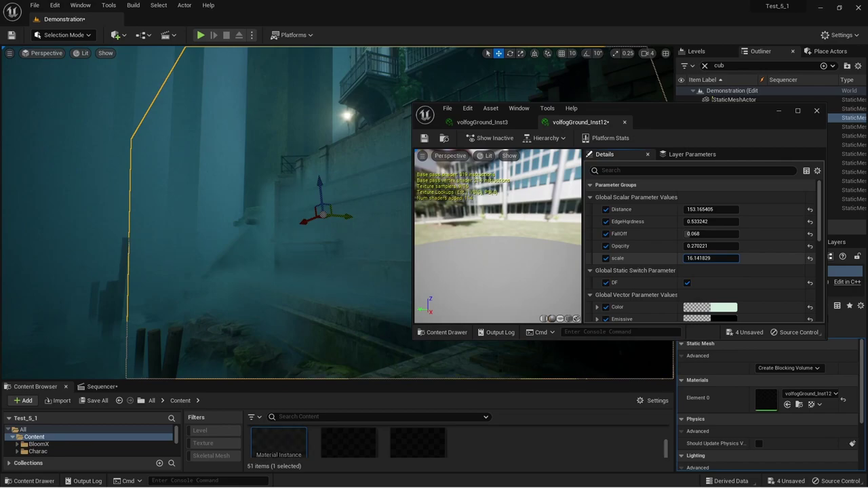
mouse_move(705, 259)
left_mouse_down()
mouse_move(697, 209)
mouse_move(672, 209)
left_mouse_up()
mouse_move(382, 223)
right_mouse_down()
mouse_move(434, 223)
mouse_move(230, 130)
mouse_move(229, 115)
right_mouse_up()
Set FallOff to 0.264, then raise Opacity to 1.403198 and Distance to 183.654846
left_click(688, 233)
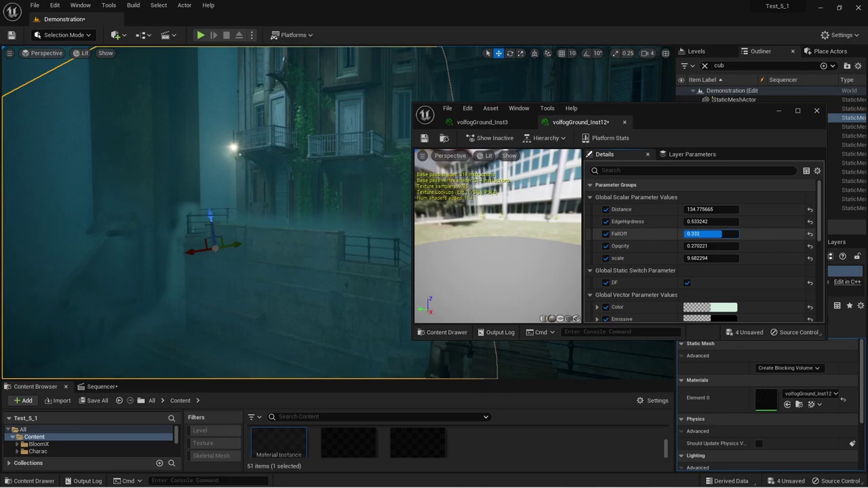
type("0.50.072")
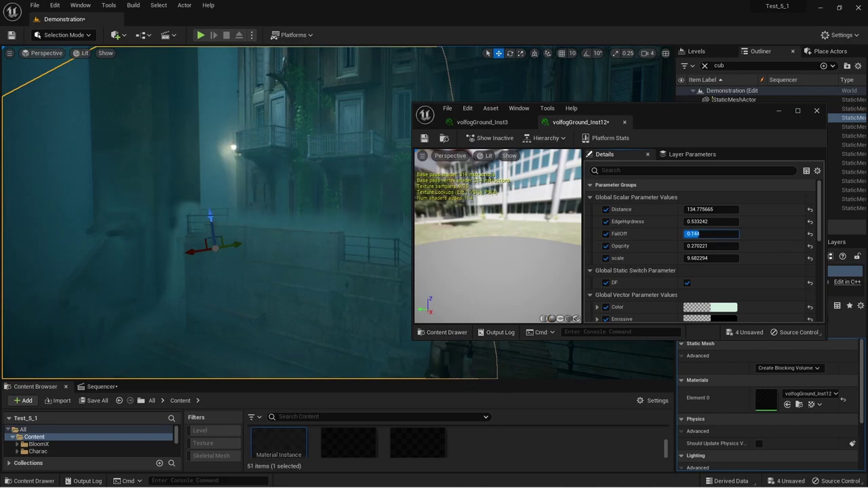
type("0.3")
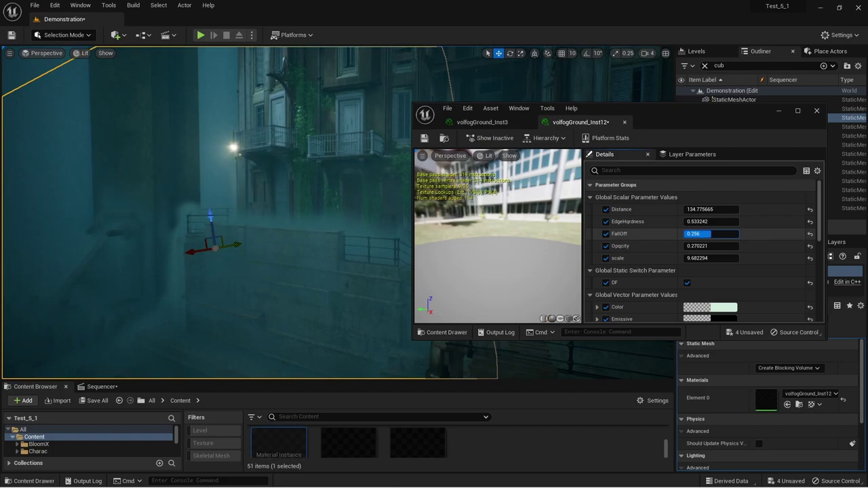
type("0.264")
key("Return")
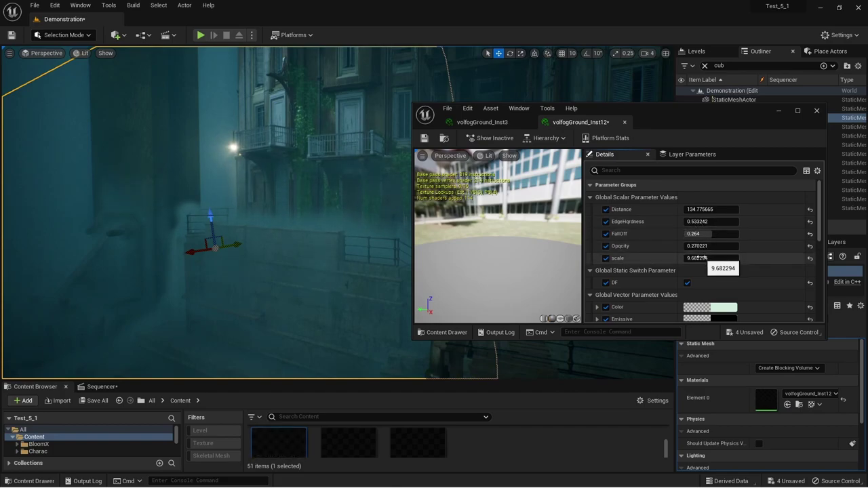
left_click_drag(696, 245, 739, 245)
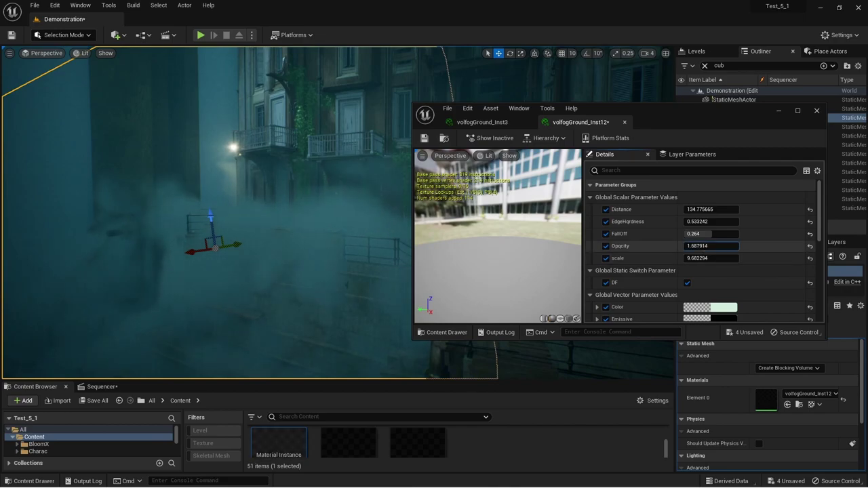
mouse_move(699, 208)
left_mouse_down()
mouse_move(746, 209)
mouse_move(672, 209)
mouse_move(679, 222)
mouse_move(709, 222)
left_mouse_up()
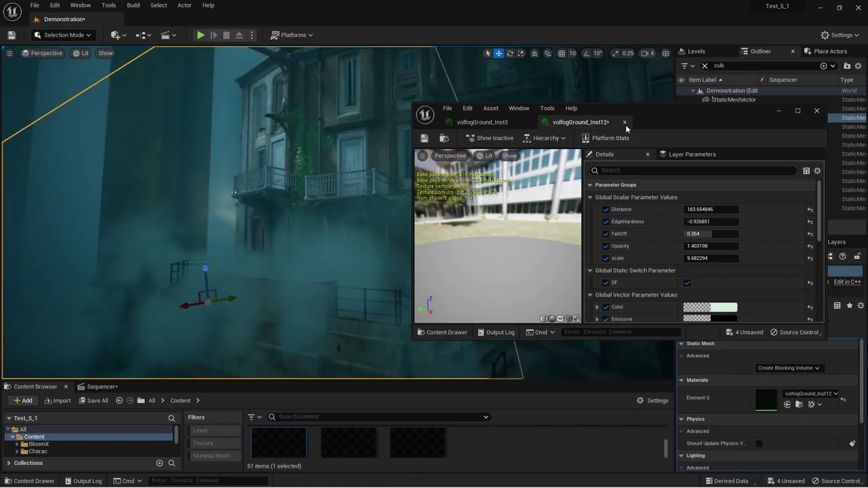
Close the volfogGround_Inst12 instance and the material editor, then enlarge the asset browser
left_click(625, 123)
left_click(814, 112)
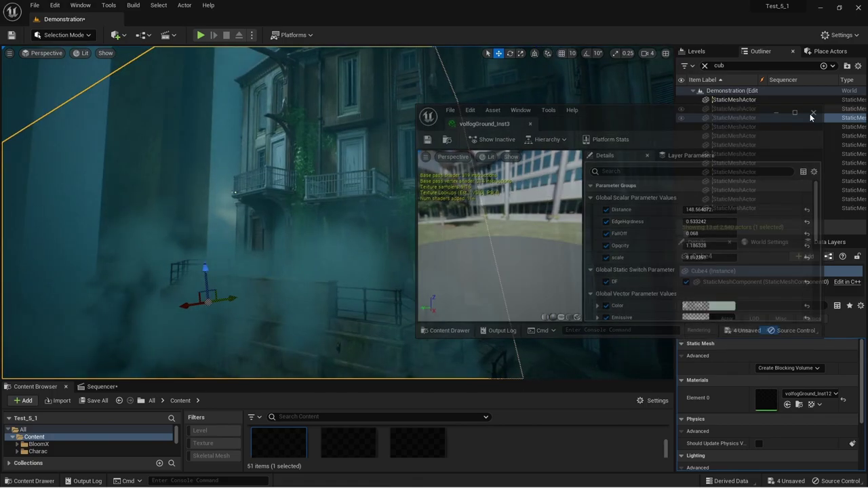
left_click_drag(465, 378, 450, 278)
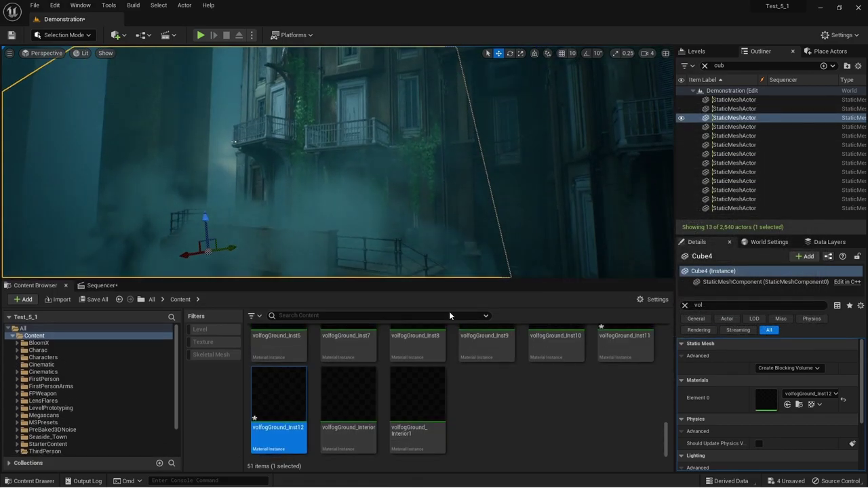
Drag volfogGround_Inst onto Cube4's Element 0 material slot and fly through the fogged canal
scroll(420, 383, "up", 3)
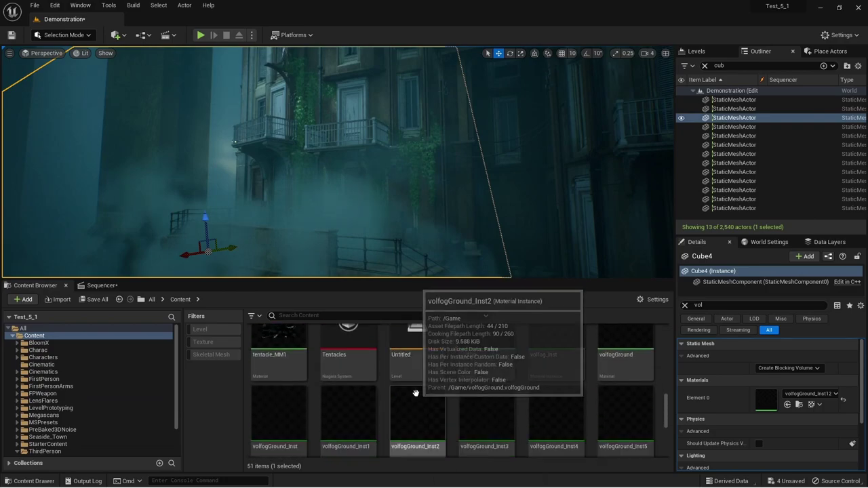
scroll(386, 384, "up", 1)
mouse_move(622, 360)
left_mouse_down()
mouse_move(718, 396)
mouse_move(767, 398)
left_mouse_up()
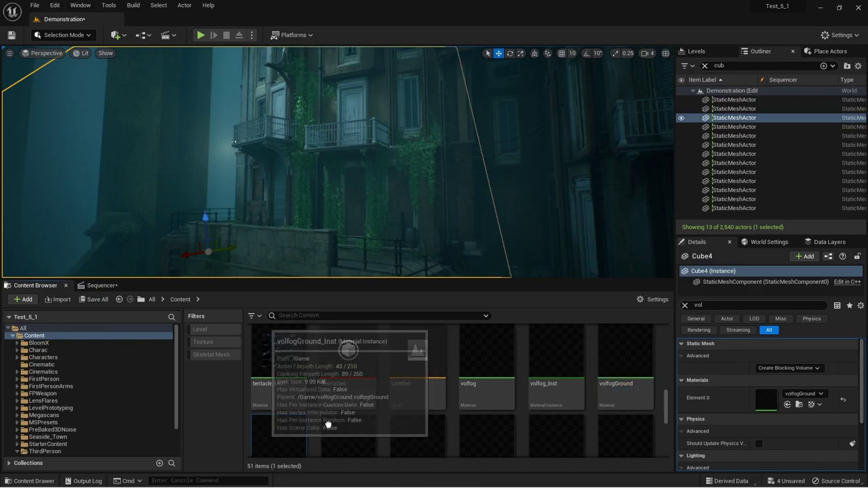
left_click_drag(279, 434, 767, 399)
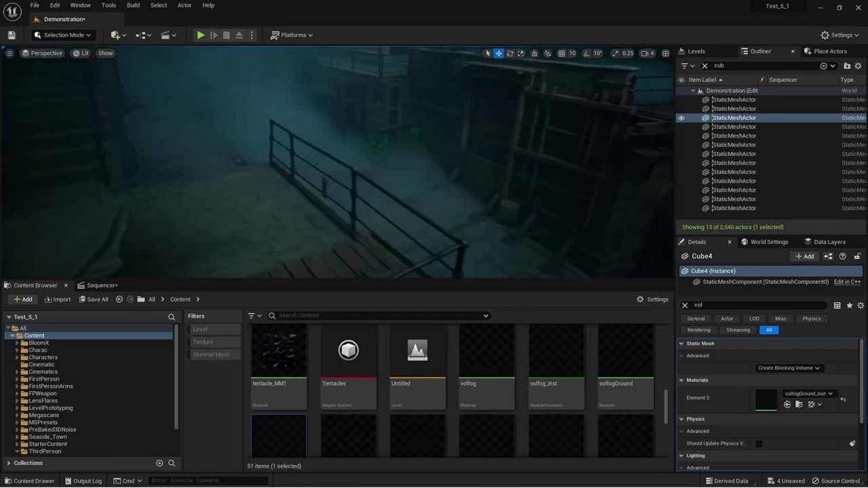
right_click_drag(476, 170, 477, 170)
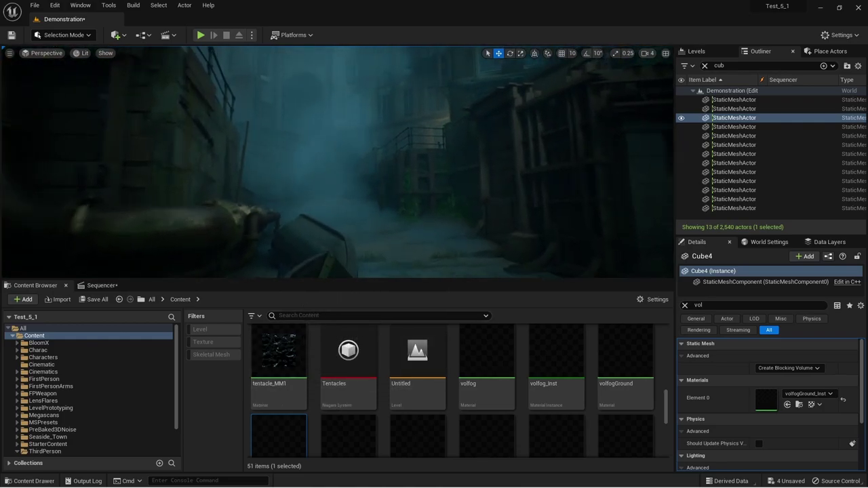
Select the Cube13 then Cube10 fog boxes and switch the viewport to immersive fullscreen
left_click(83, 52)
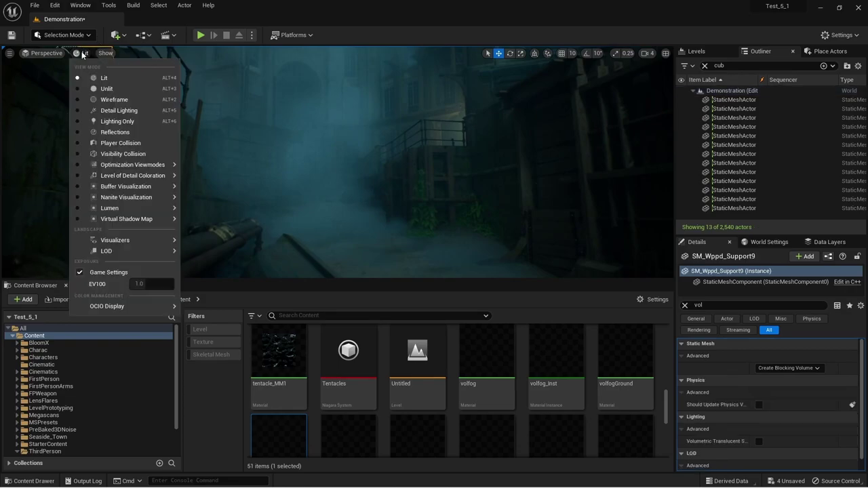
mouse_move(146, 164)
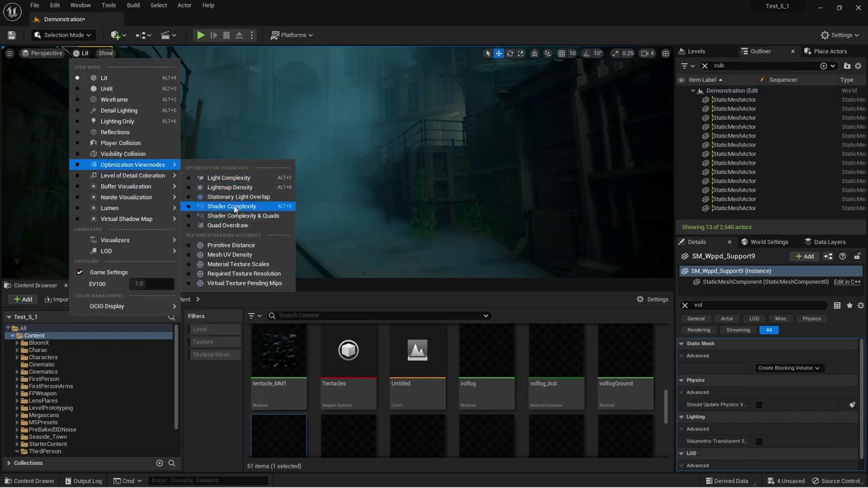
left_click(126, 58)
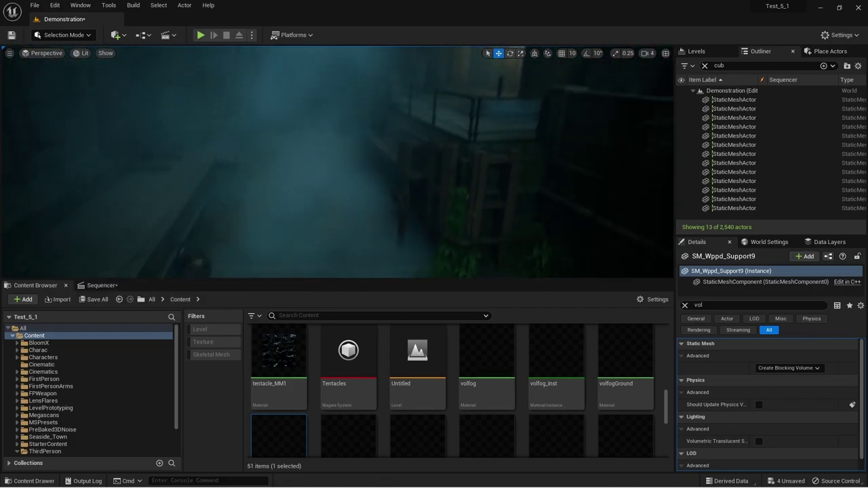
left_click(306, 189)
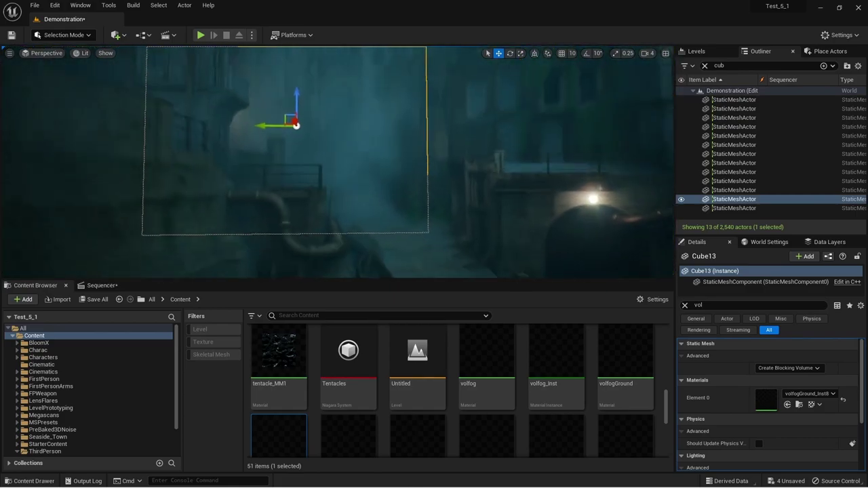
left_click(405, 249)
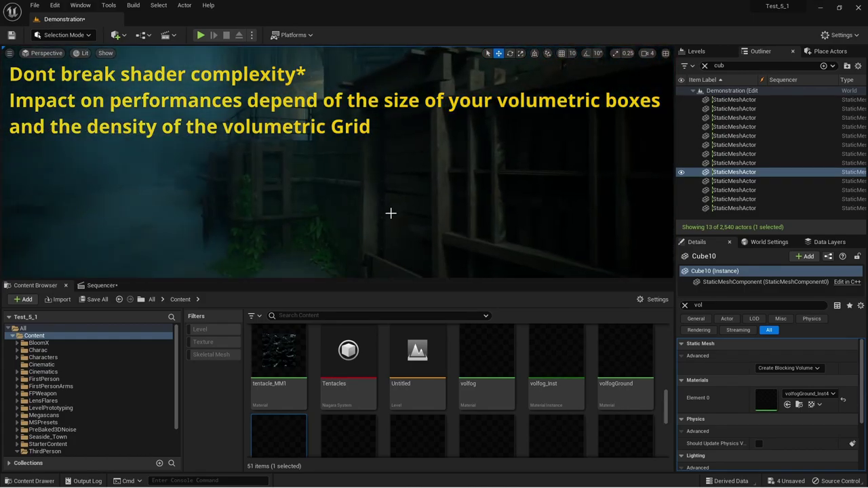
key("F11")
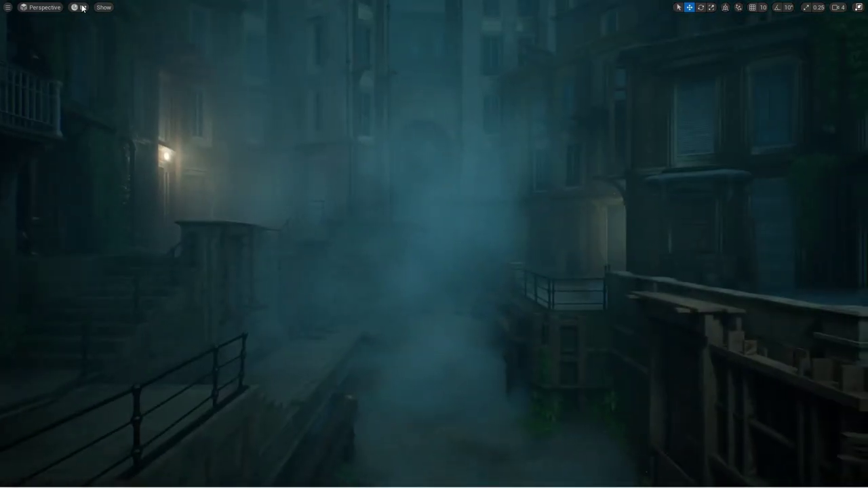
Switch the viewport to the Light Complexity optimization view mode
left_click(82, 7)
mouse_move(152, 118)
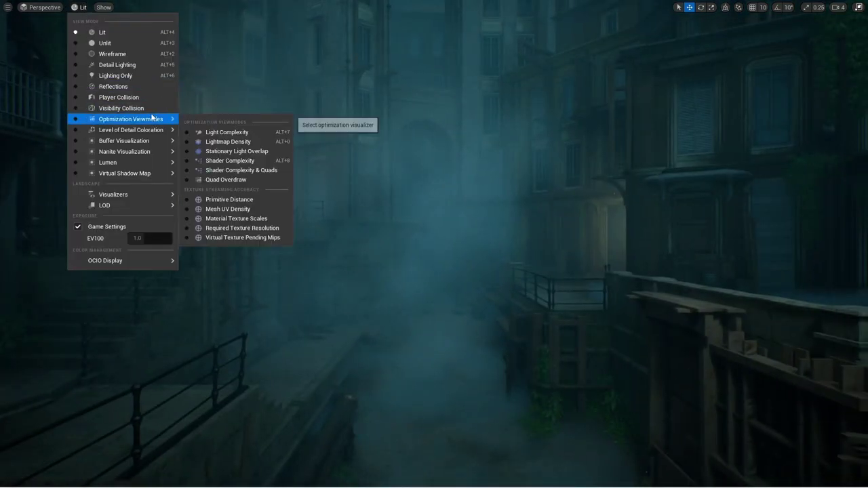
left_click(236, 134)
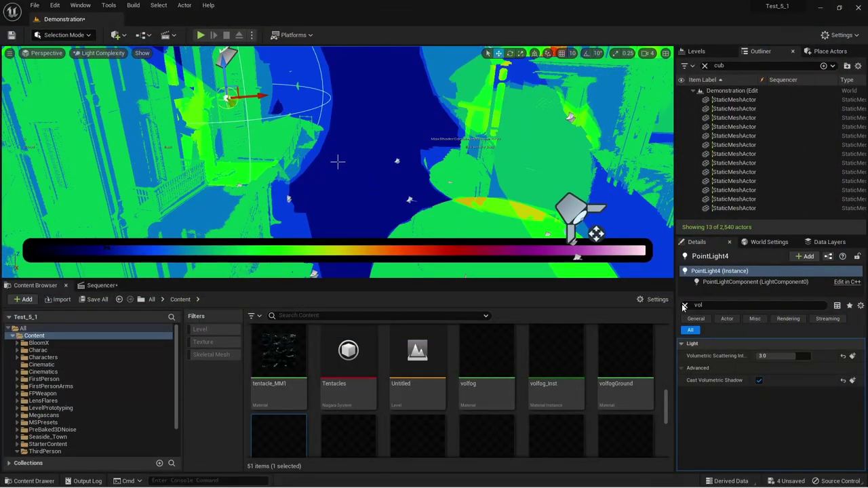
Clear the Details filter and set PointLight4's Max Draw Distance to 2000
left_click(684, 307)
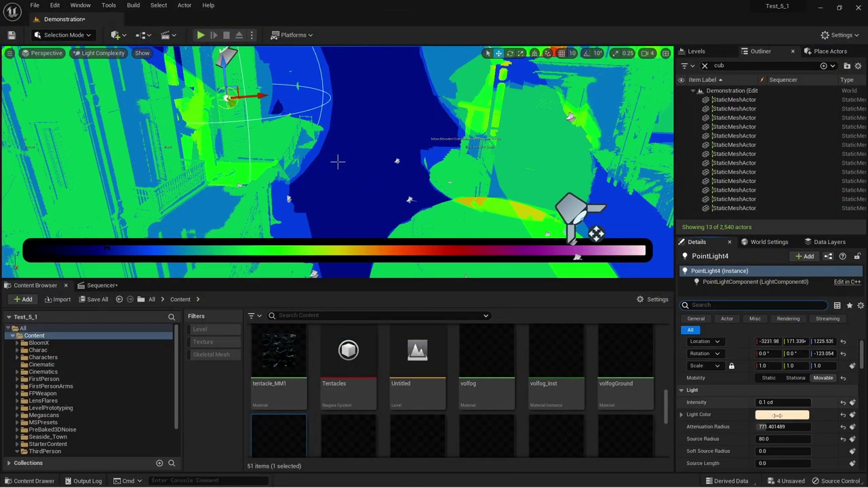
scroll(804, 412, "down", 5)
scroll(804, 412, "down", 5)
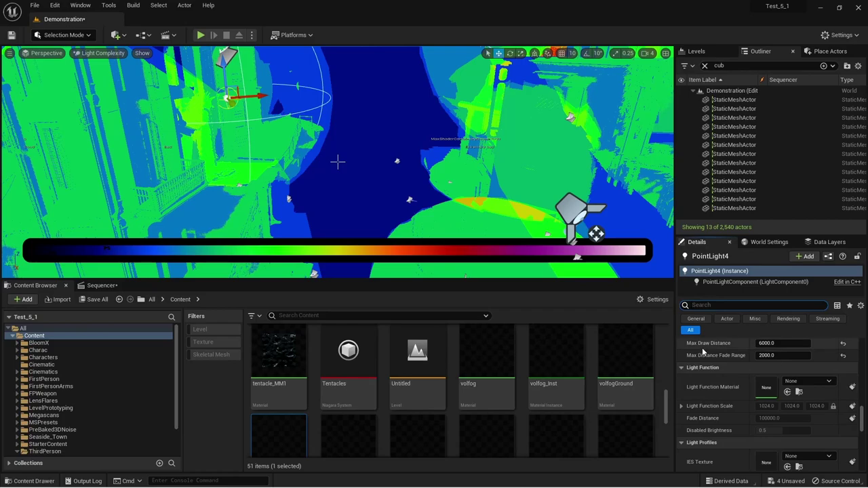
scroll(704, 352, "up", 1)
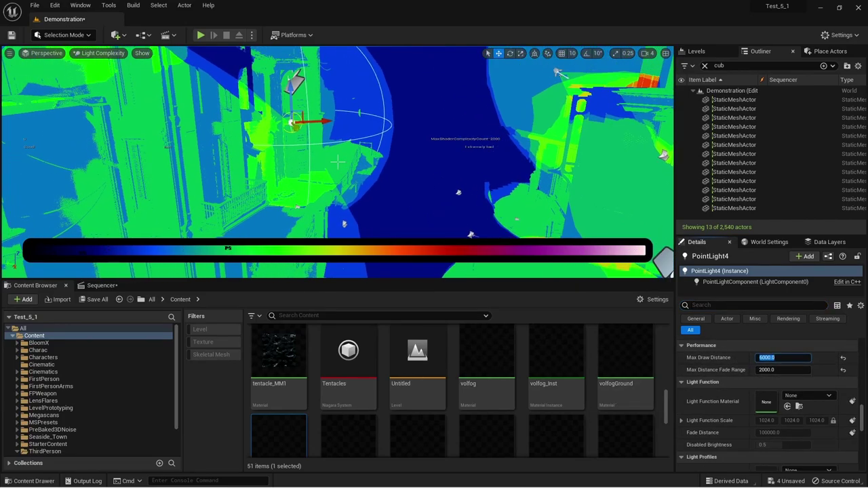
type("2000")
key("Return")
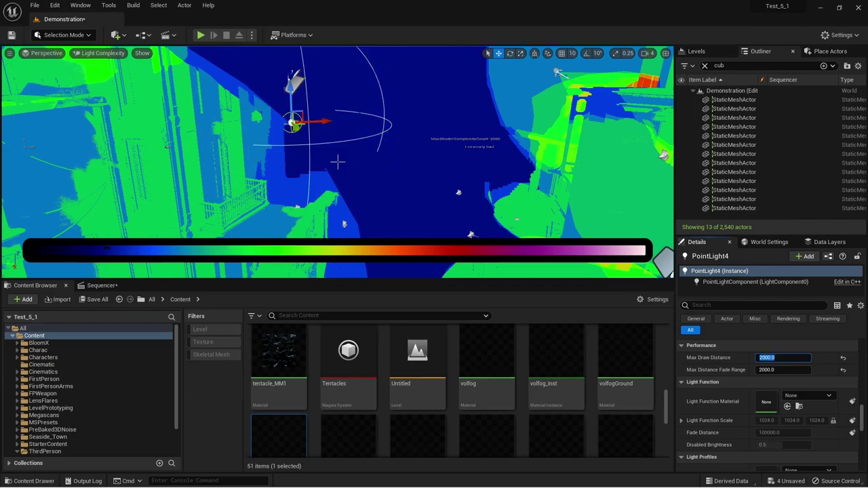
right_click_drag(515, 262, 515, 263)
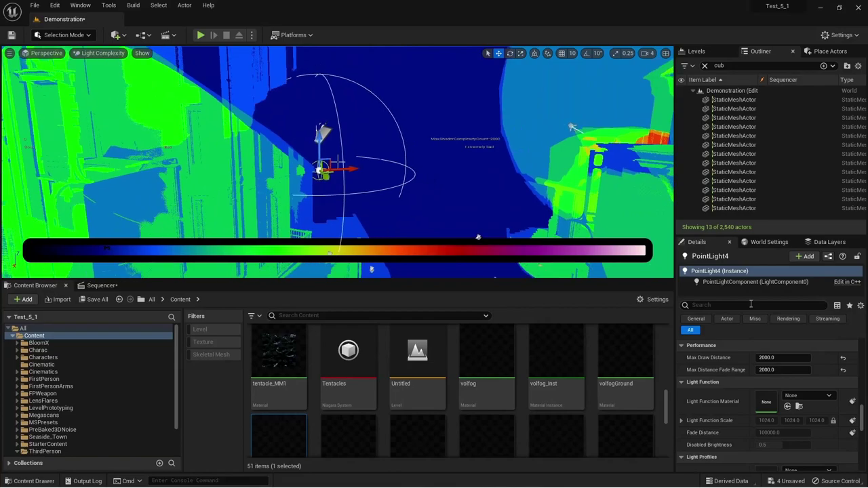
Raise Max Draw Distance to 4000, then 6000, and return the viewport to Lit
type("4000")
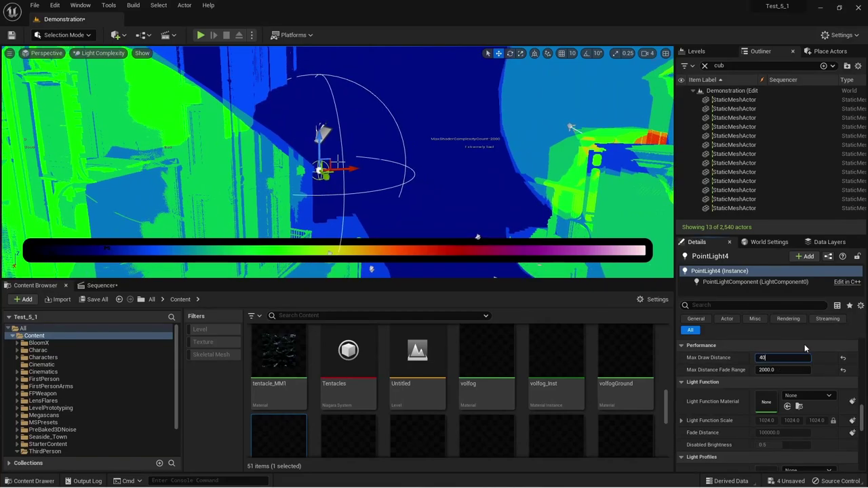
key("Return")
type("6000")
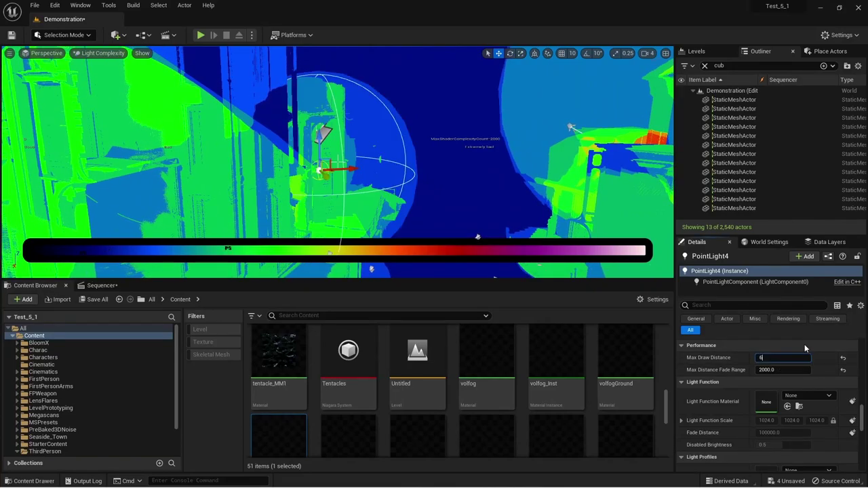
key("Return")
left_click(96, 54)
left_click(100, 79)
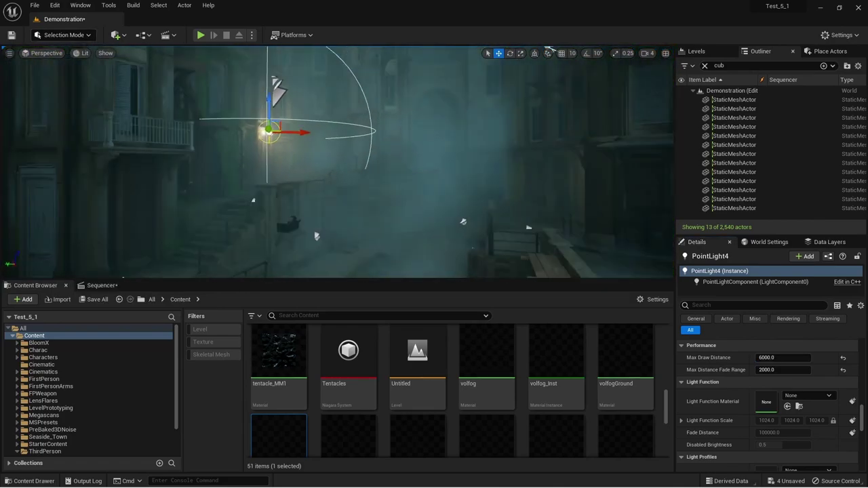
Fly the view from the street to the ledge and pipes, toggling fullscreen briefly
mouse_move(316, 236)
right_mouse_down()
mouse_move(380, 142)
mouse_move(411, 148)
right_mouse_up()
key("F11")
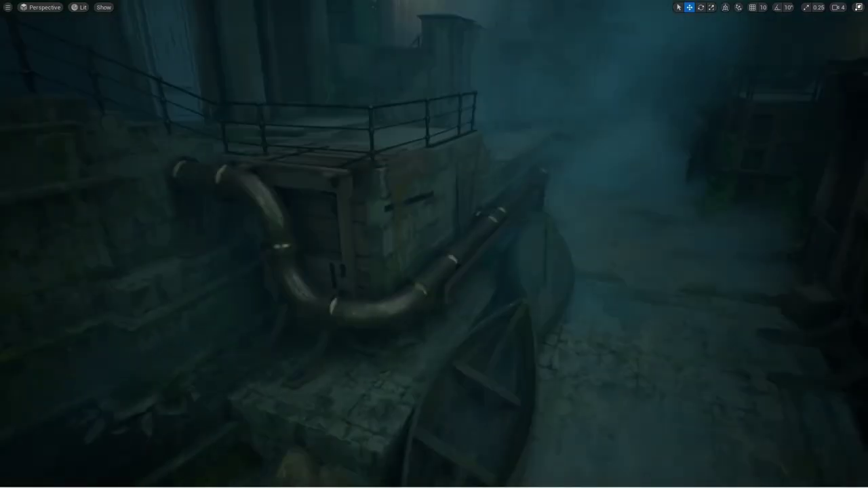
right_click_drag(415, 147, 434, 244)
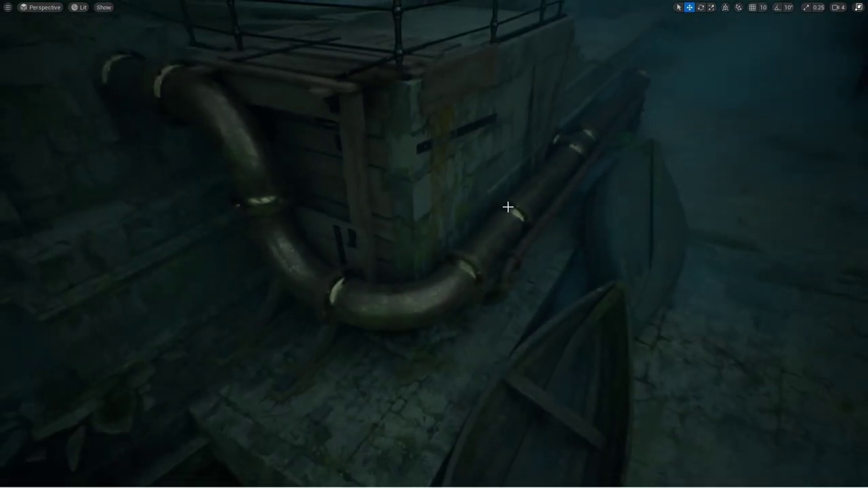
key("F11")
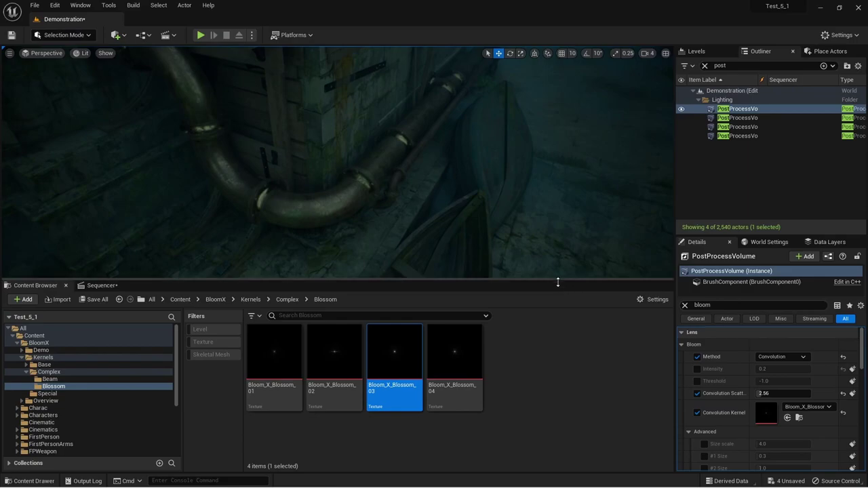
left_click_drag(557, 282, 543, 406)
Set Engine Scalability to High, fly toward the dock, and start Play in Editor
left_click(841, 35)
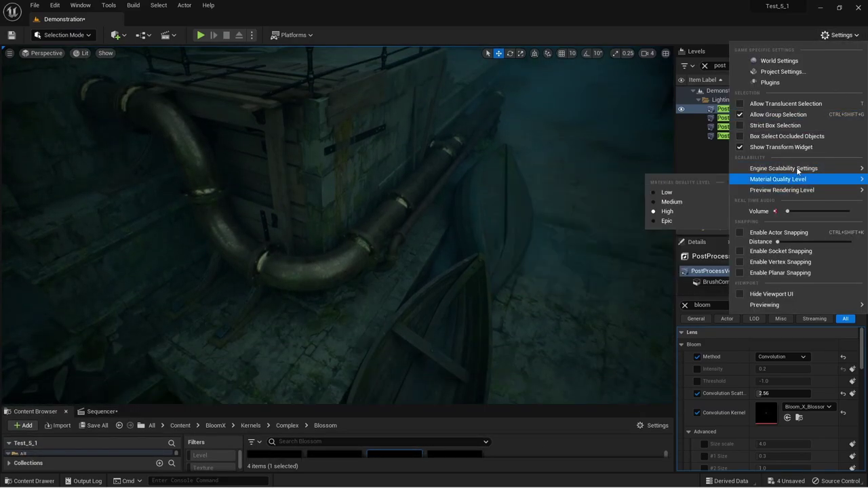
mouse_move(782, 170)
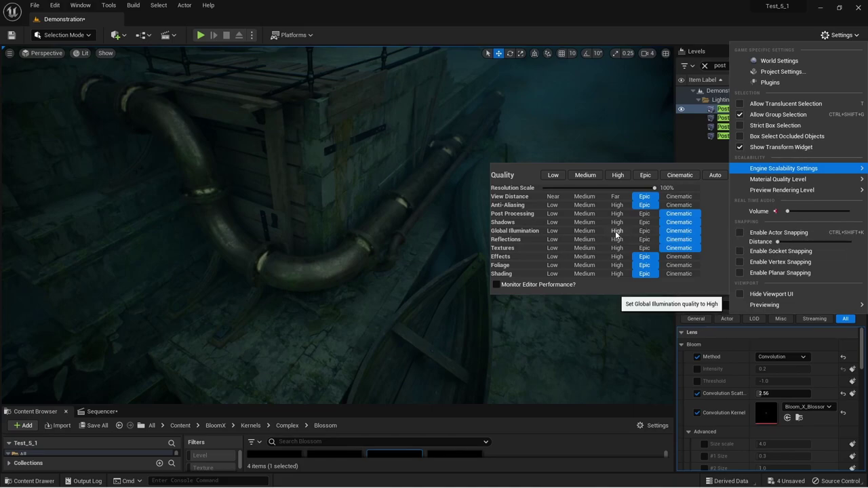
right_click_drag(521, 222, 522, 222)
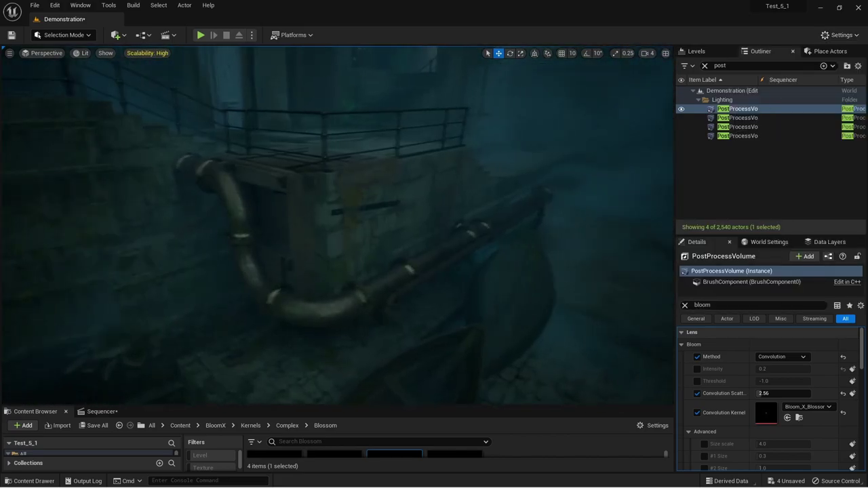
right_click_drag(371, 234, 371, 234)
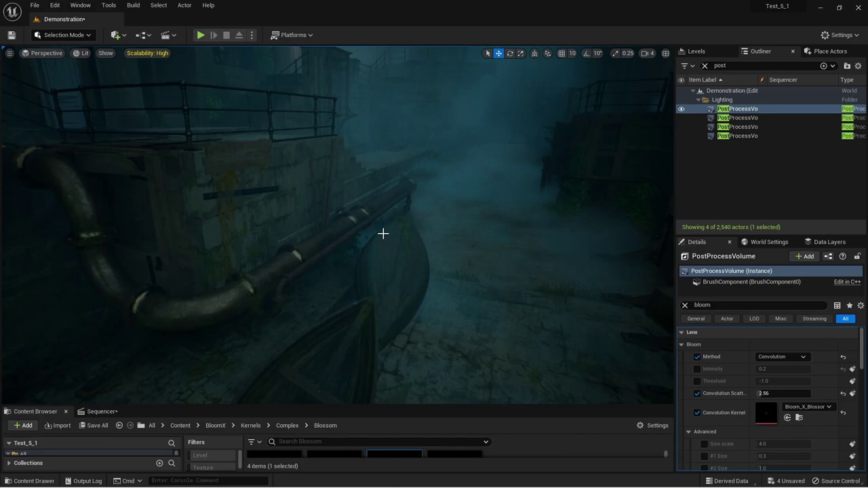
key("alt+p")
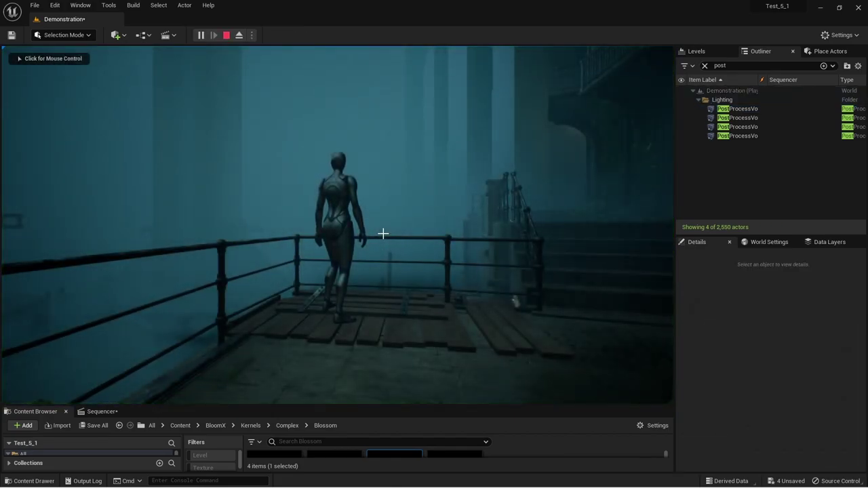
Make the play session fullscreen and show the frame-rate readout
key("F11")
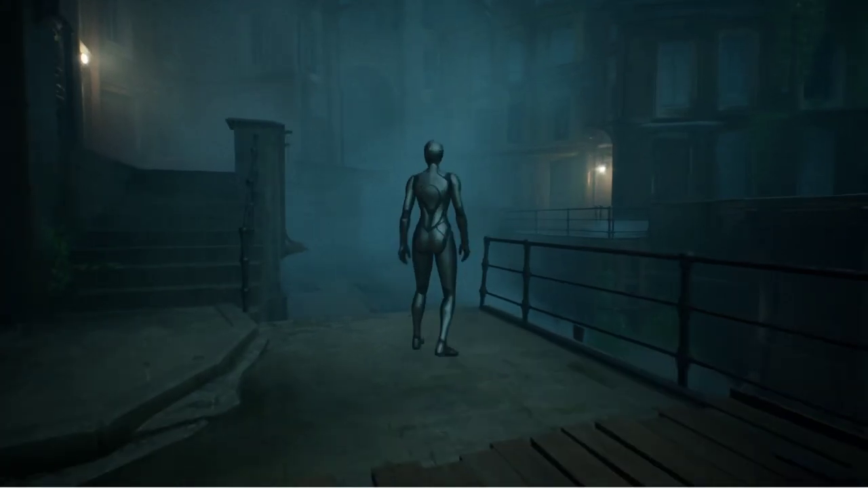
key("shift+F1")
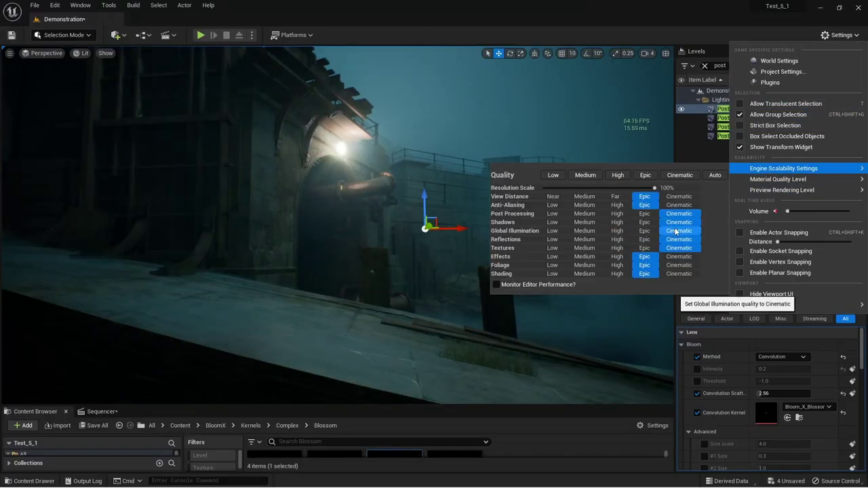
Fly down to the pier, pilot CineCameraActor1 from its menu, and exit fullscreen
right_click_drag(195, 259, 294, 216)
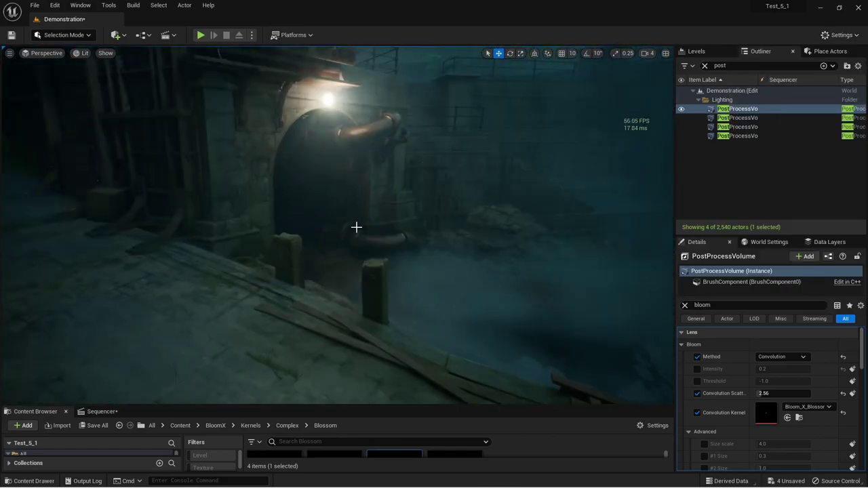
right_click_drag(356, 227, 309, 233)
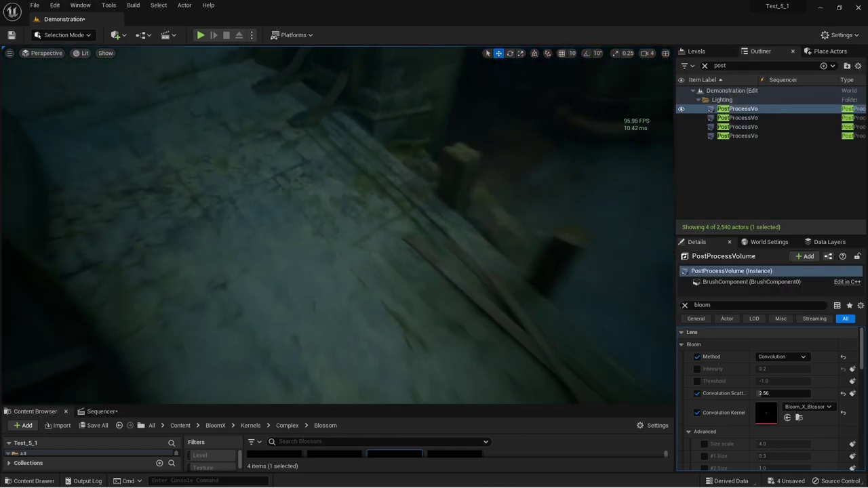
right_click(312, 237)
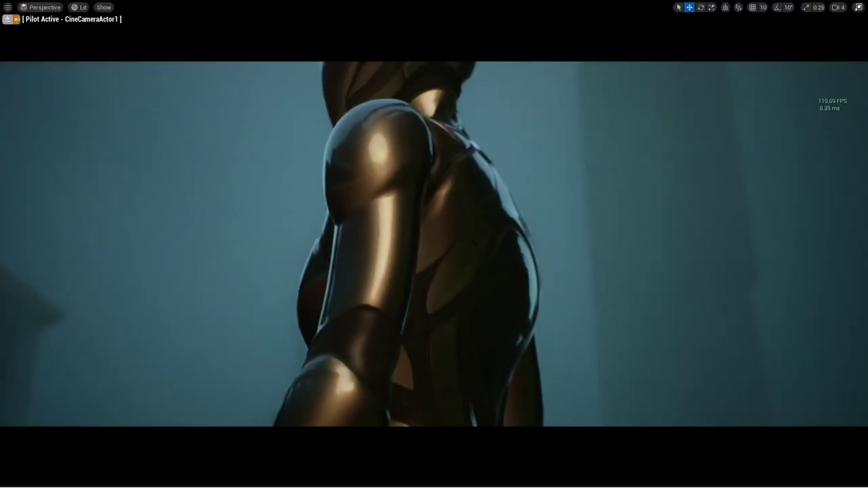
key("F11")
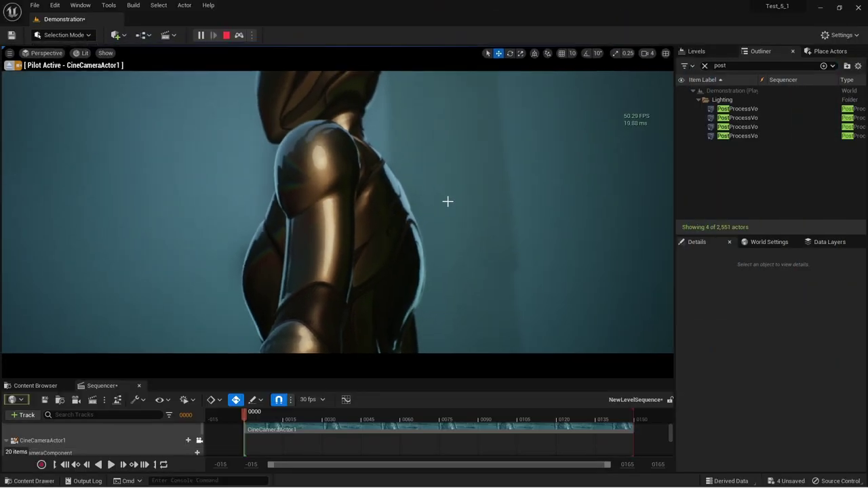
left_click(718, 66)
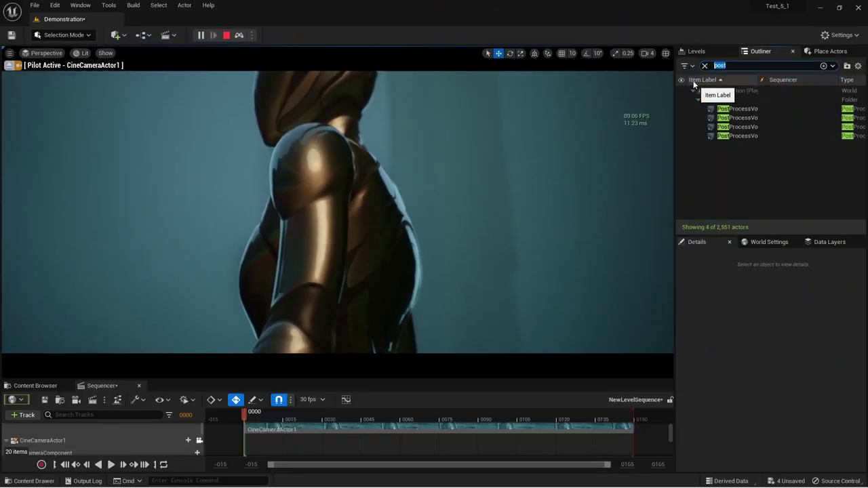
Search 'poi' to select PointLight4, clear the bloom filter, and keep Source Radius at 80.0
type("poi")
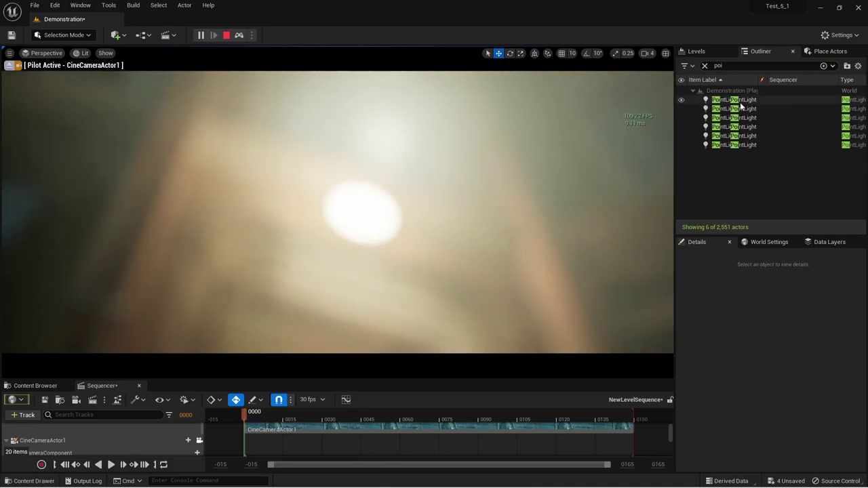
left_click(742, 108)
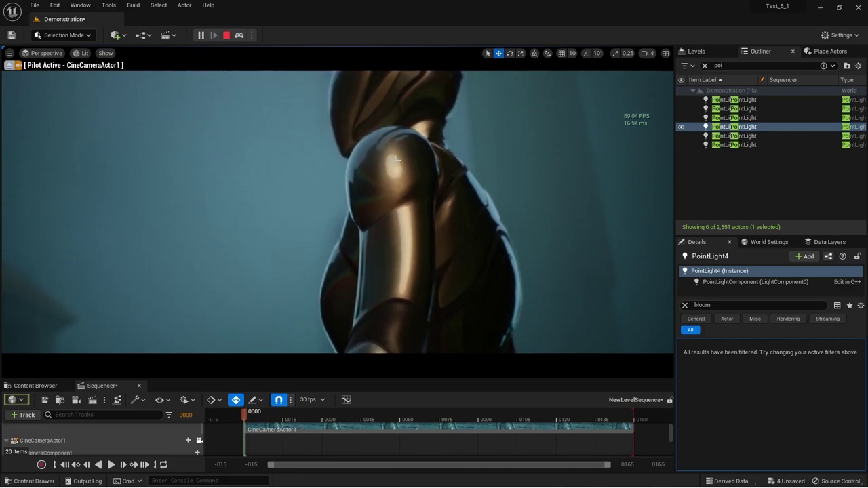
left_click(686, 306)
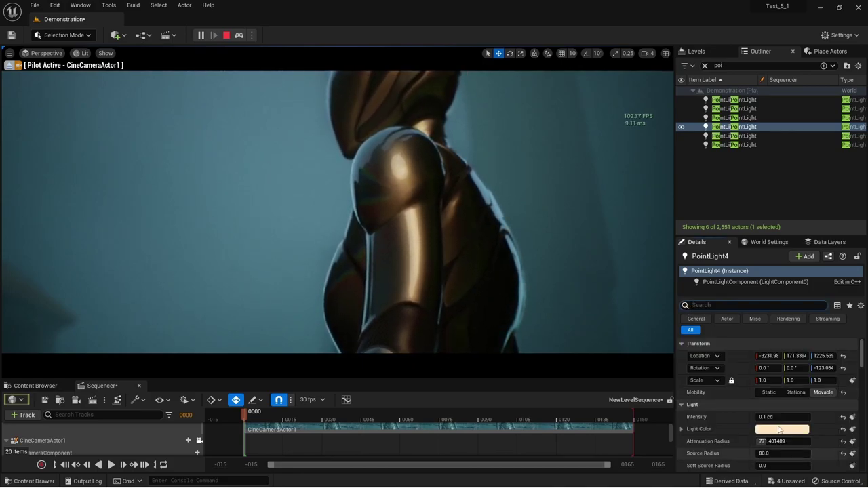
scroll(765, 412, "down", 3)
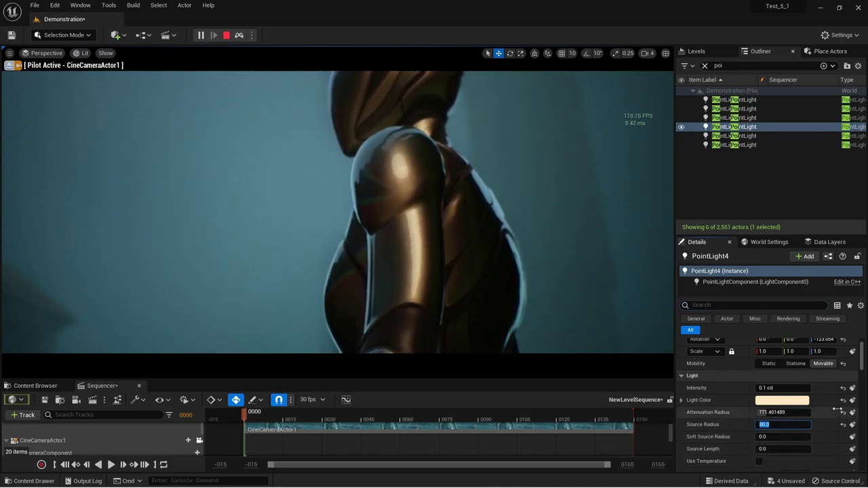
left_click(467, 267)
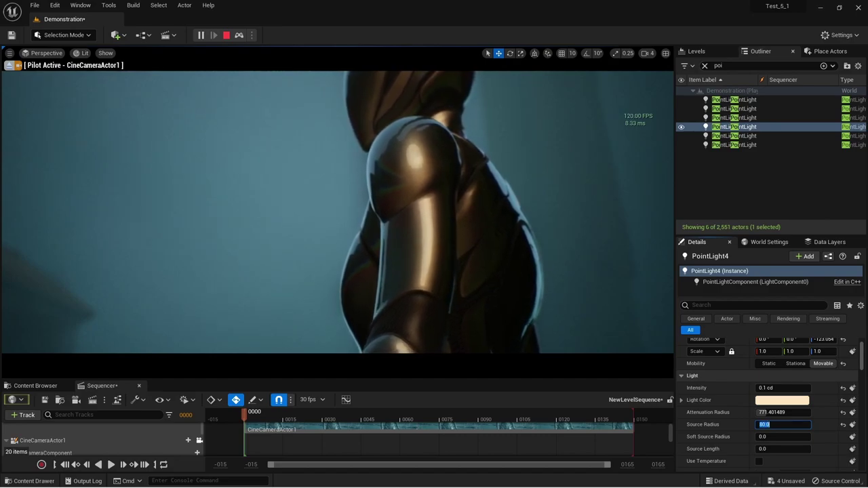
right_click_drag(471, 172, 488, 174)
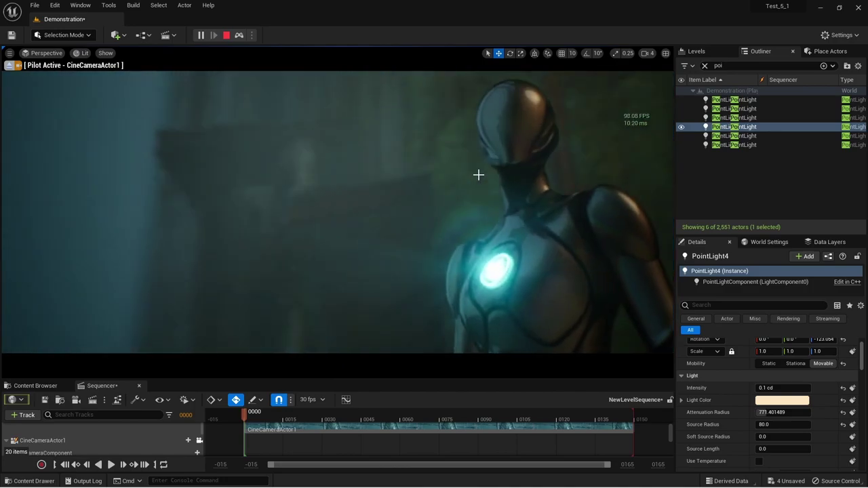
Switch the piloted CineCameraActor1 view to fullscreen and let the sequence run to black
key("F11")
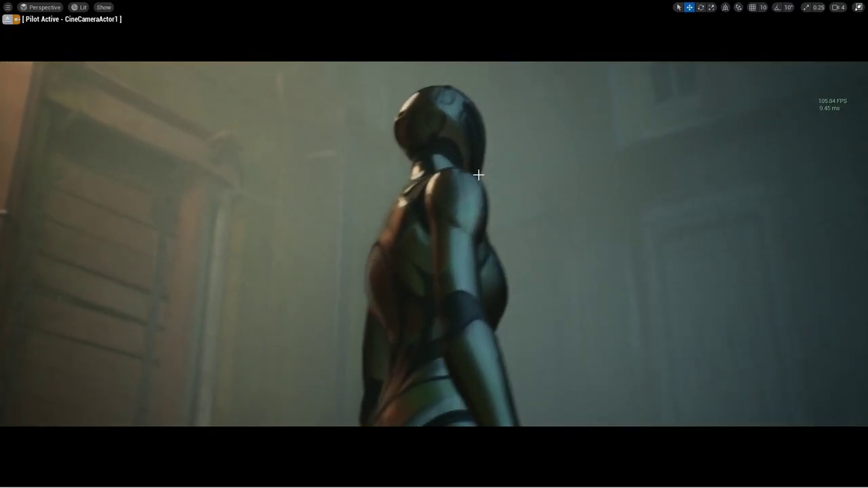